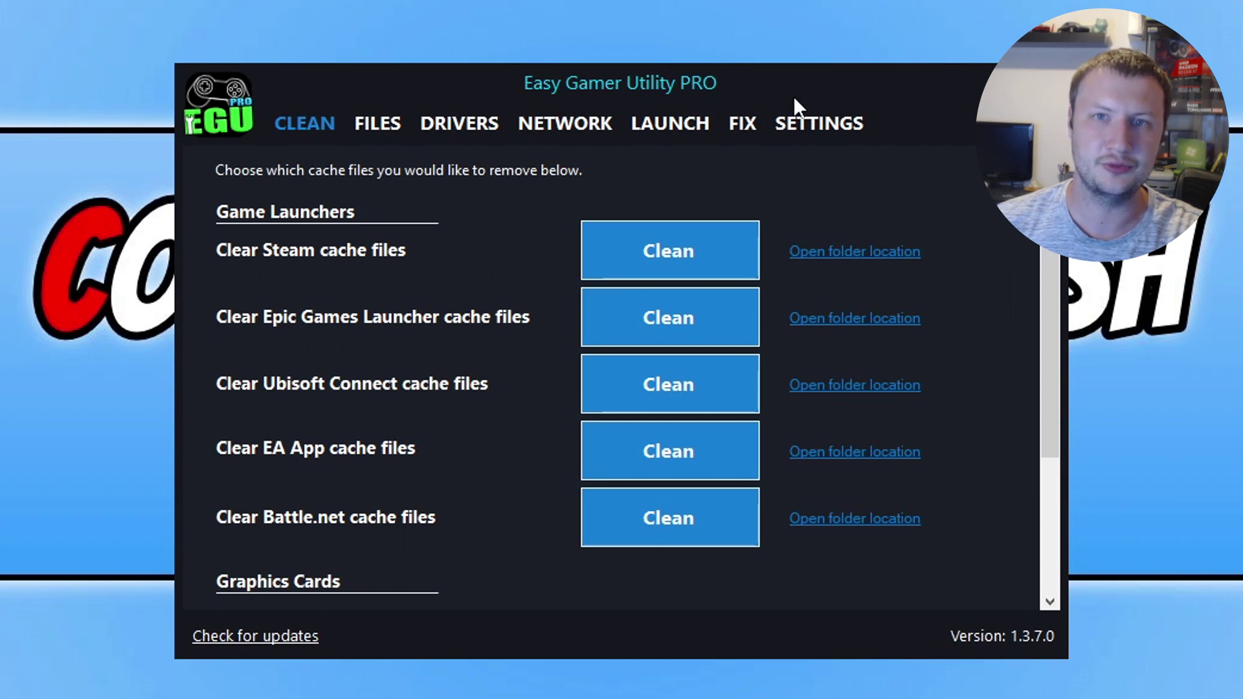
# - Point Custom Game Fixing at F:\SteamLibrary\steamapps\common\Starfield\Starfield.exe
pyautogui.click(742, 125)
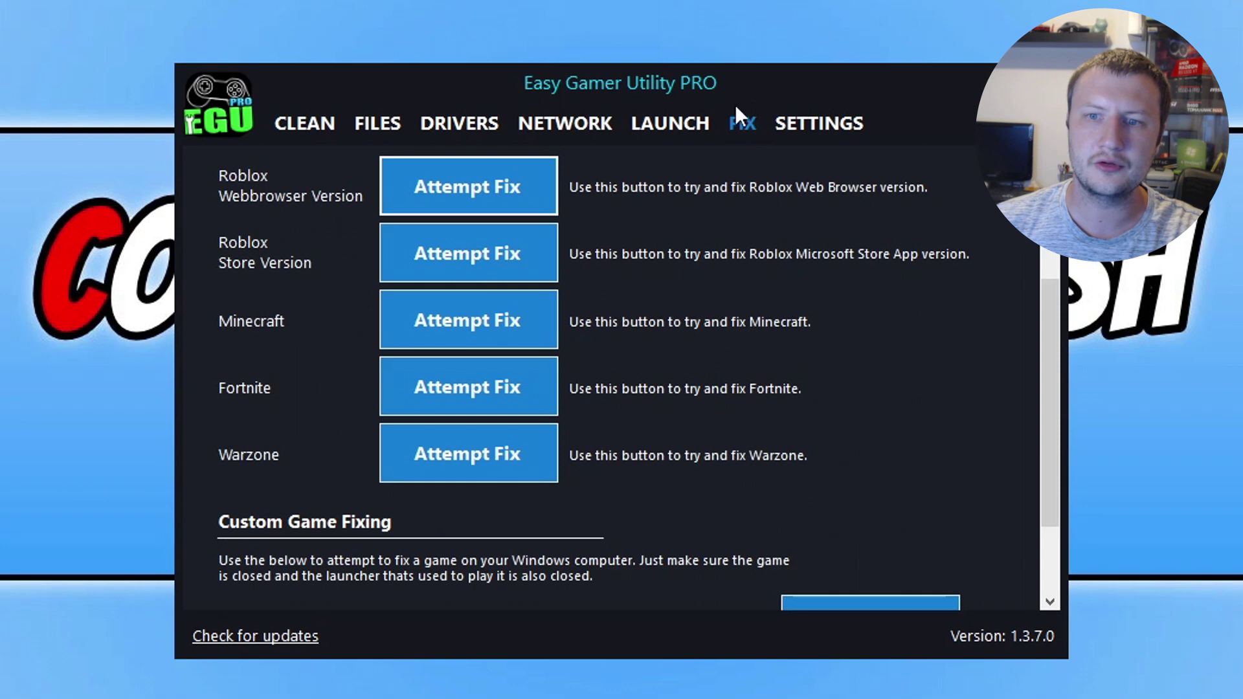
pyautogui.moveTo(1050, 336); pyautogui.dragTo(1057, 470)
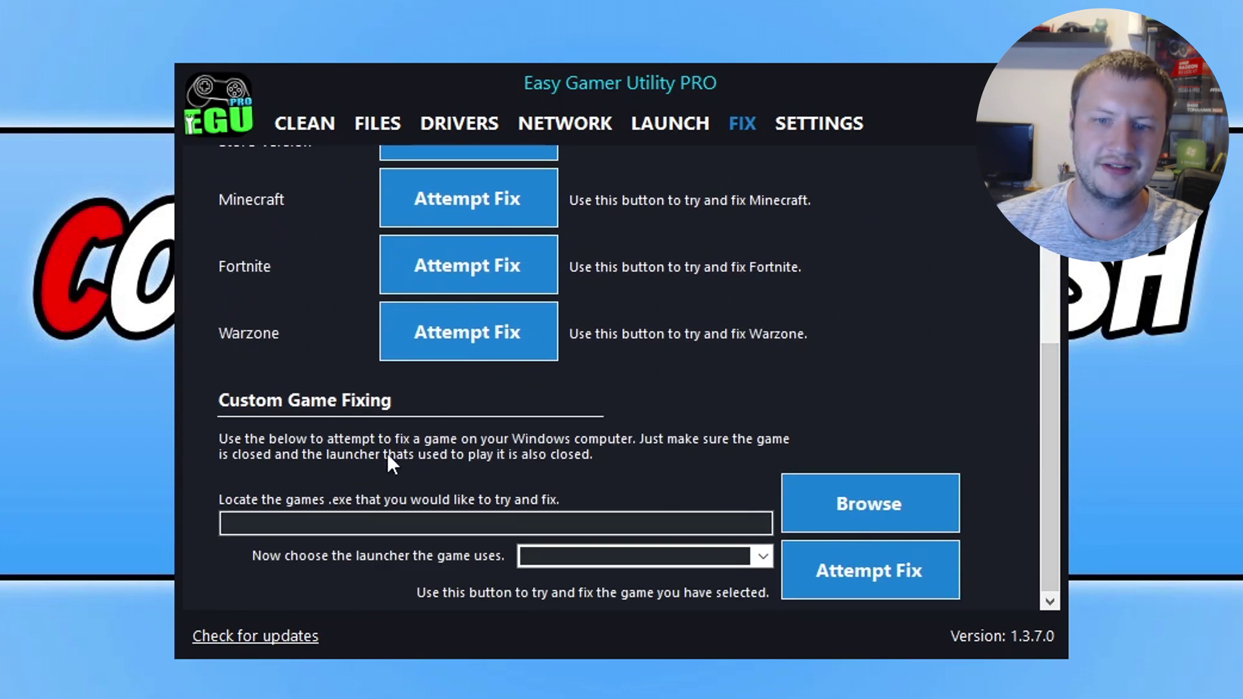
pyautogui.click(877, 510)
pyautogui.click(622, 72)
pyautogui.write('F:\\SteamLibrary\\steamapps\\common\\Starfield')
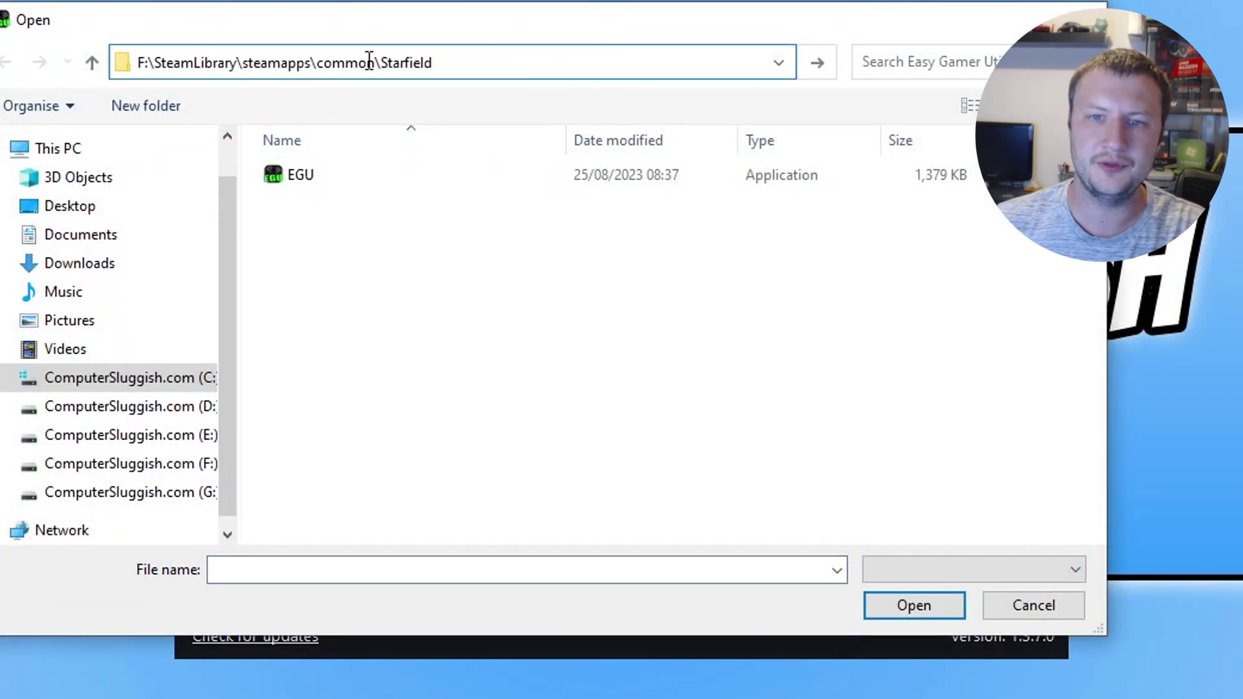
pyautogui.press('Return')
pyautogui.click(356, 259)
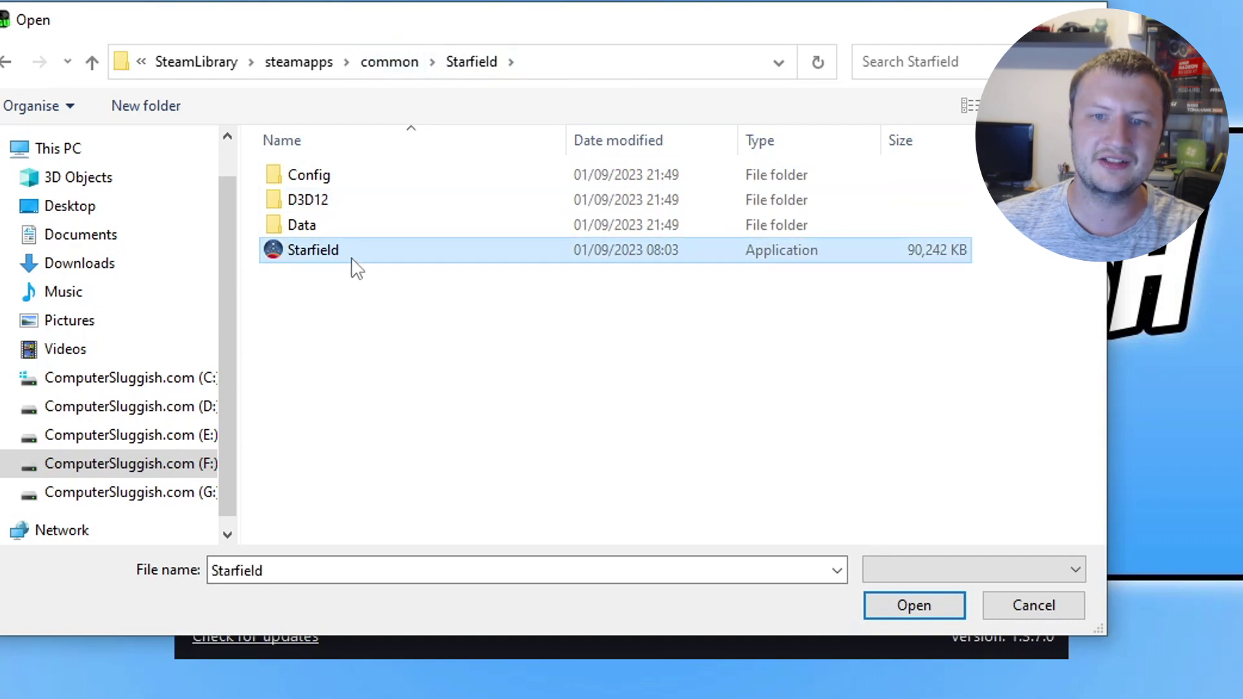
pyautogui.click(912, 606)
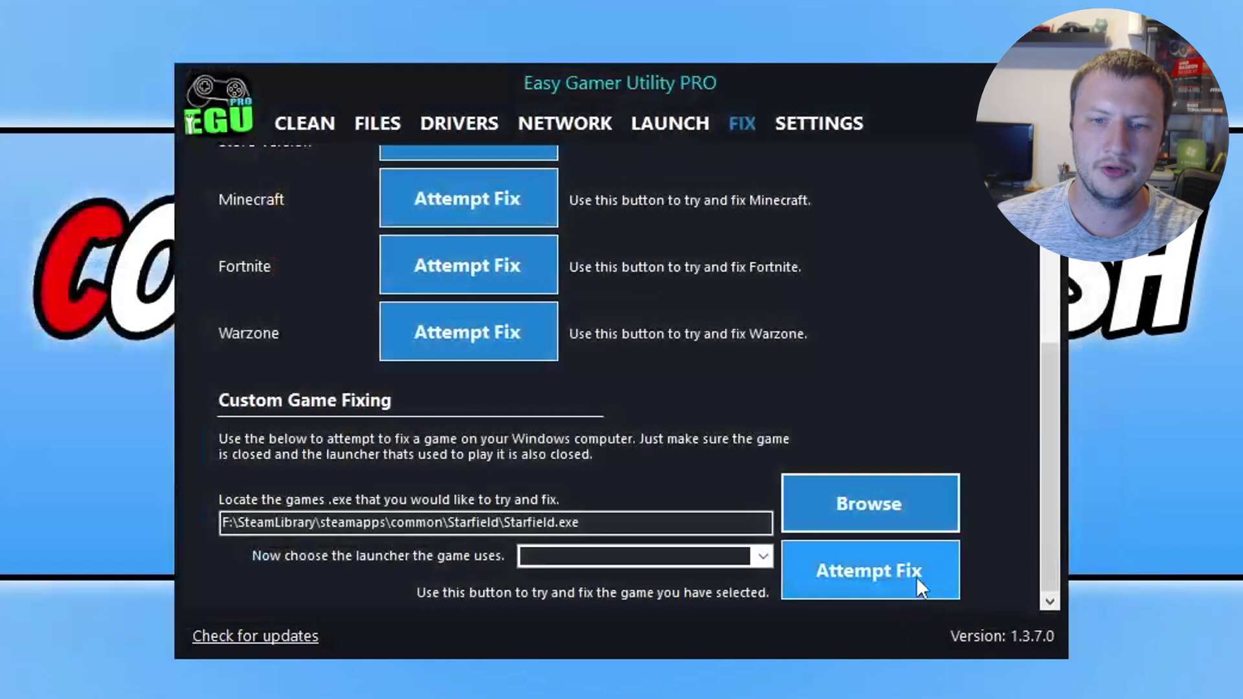
# - Choose Steam as Starfield's launcher and run Attempt Fix
pyautogui.click(764, 557)
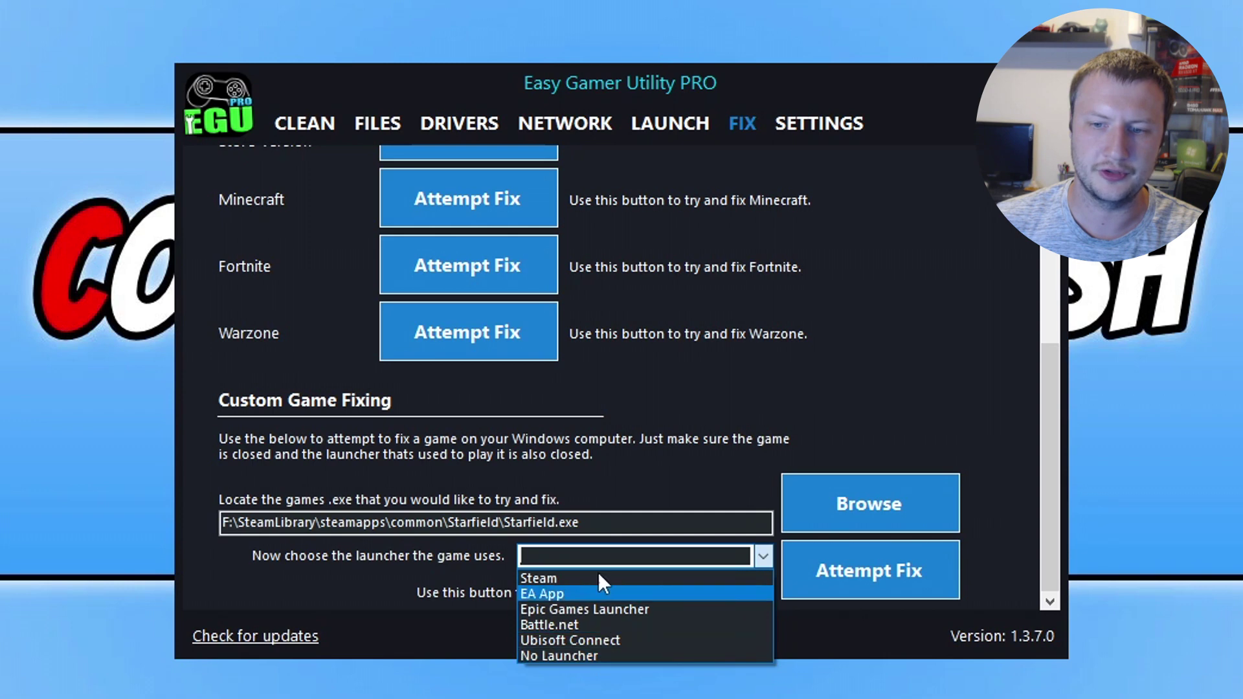
pyautogui.click(581, 577)
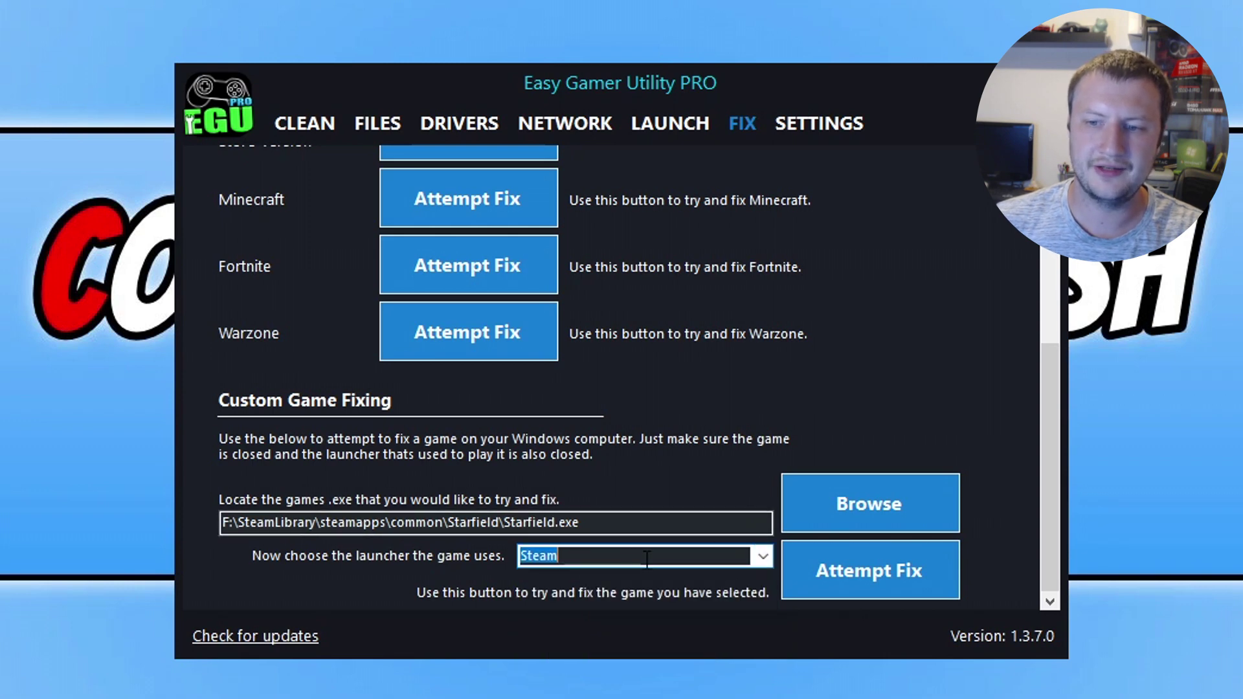
pyautogui.click(857, 587)
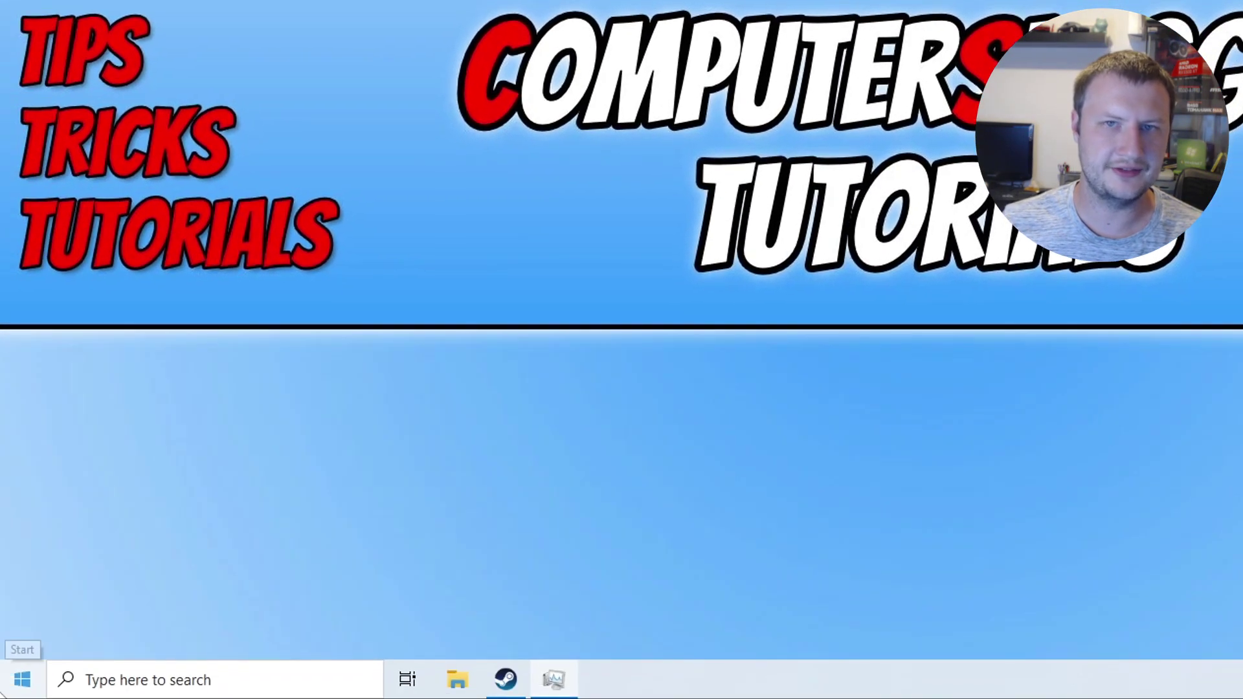
# - Open Update & Security in Windows Settings to check Windows is up to date
pyautogui.rightClick(3, 695)
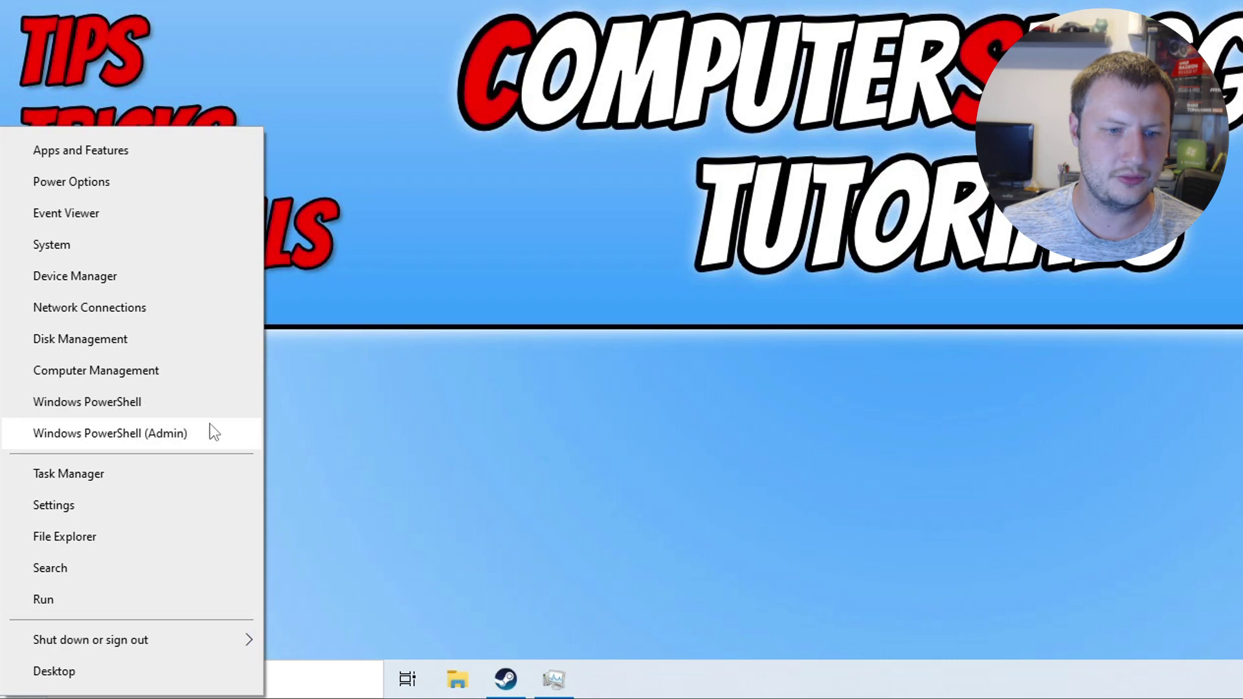
pyautogui.click(49, 506)
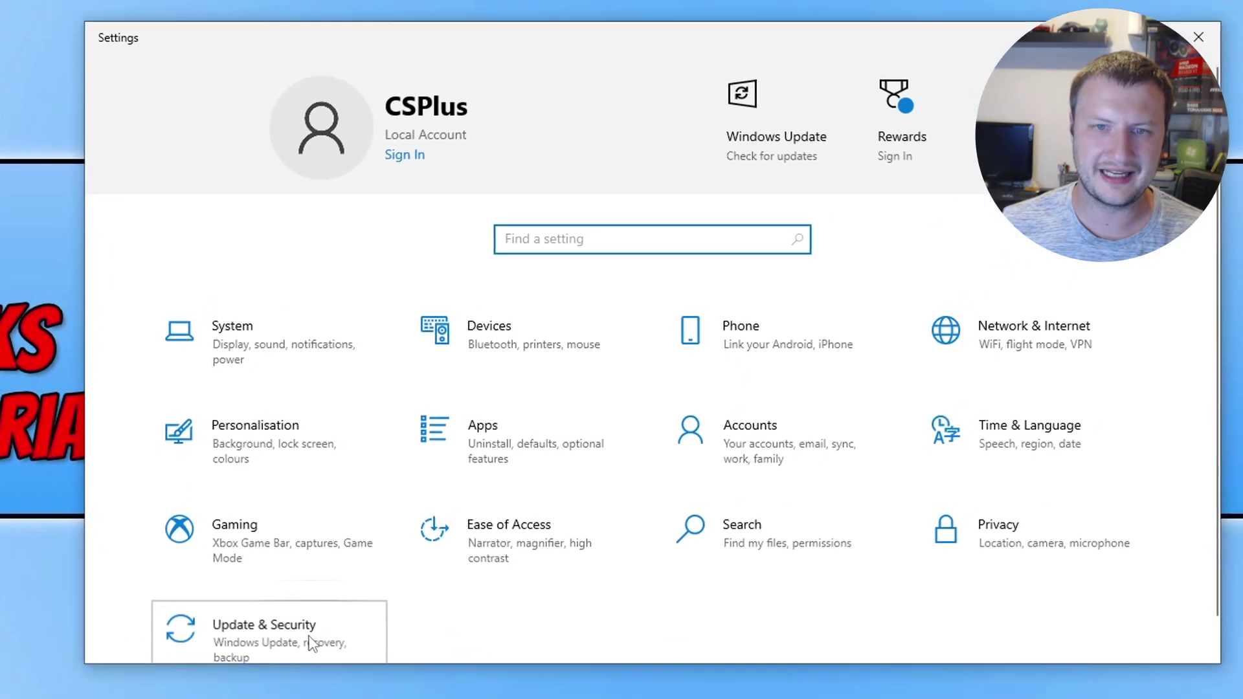
pyautogui.click(311, 645)
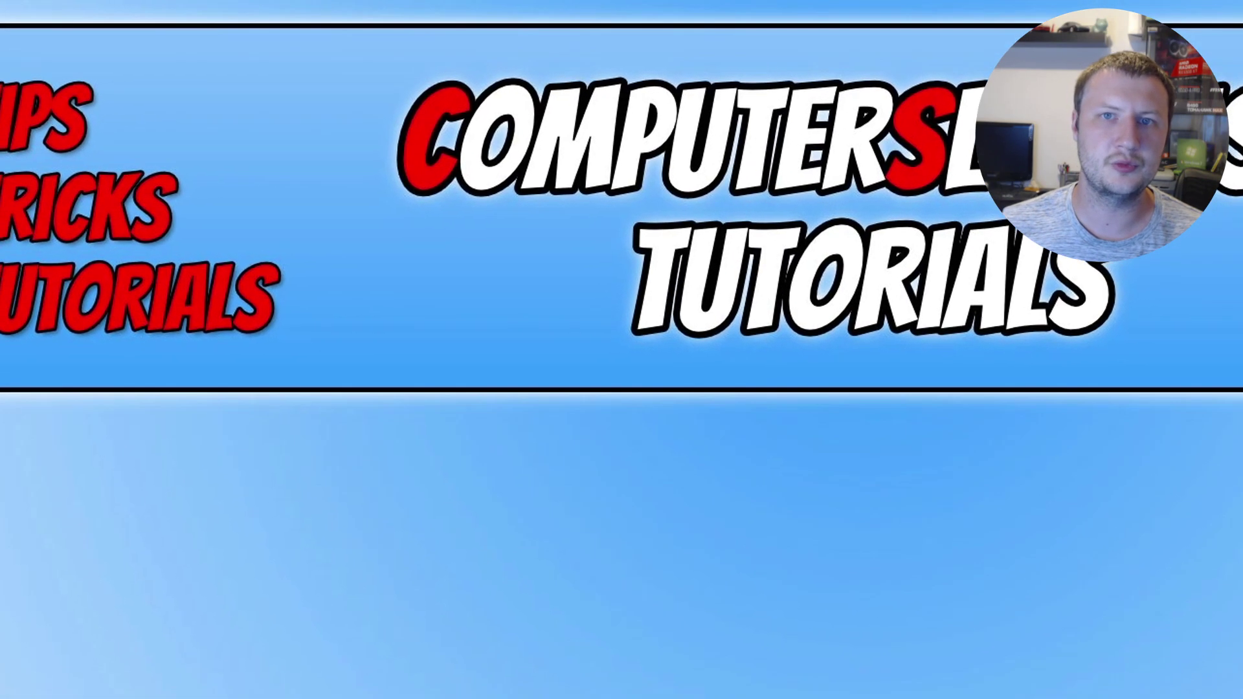
pyautogui.rightClick(13, 686)
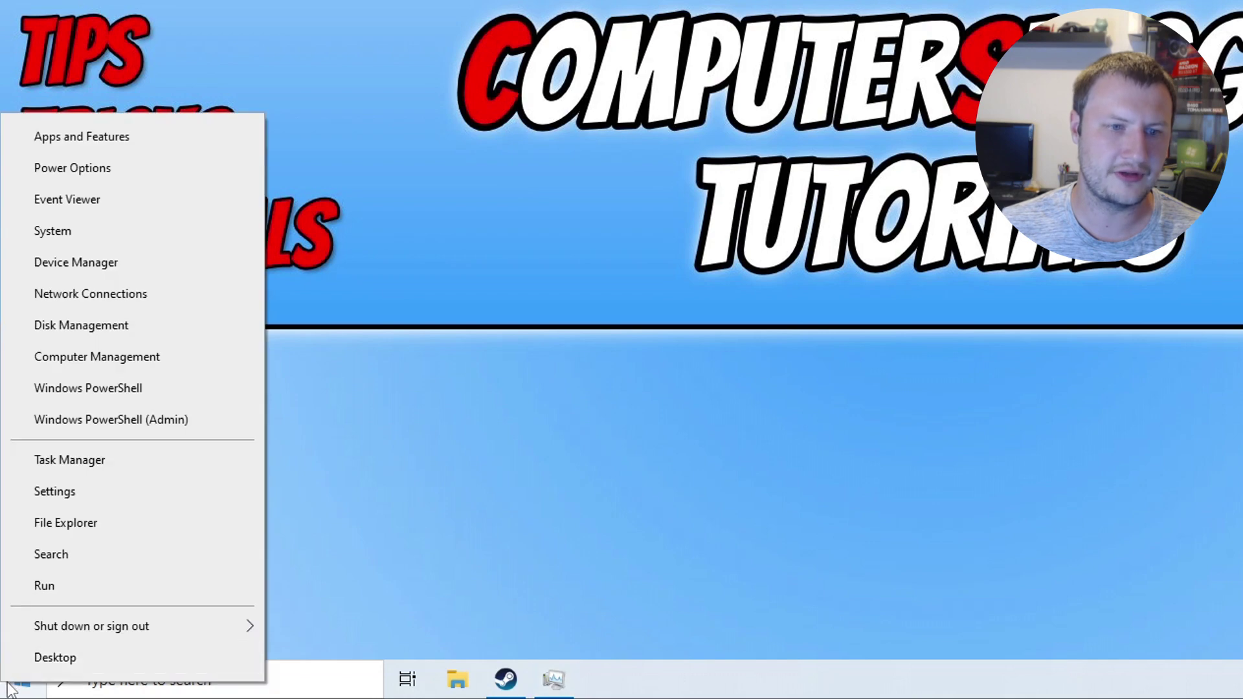
pyautogui.click(138, 263)
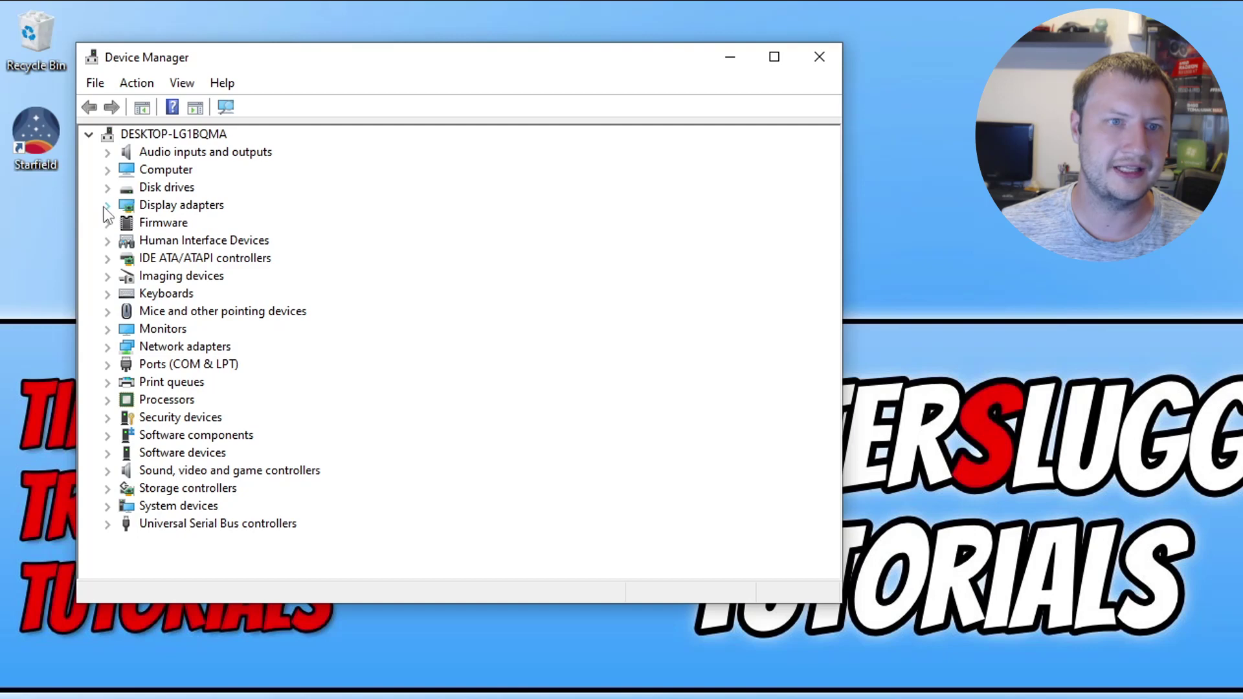
pyautogui.click(107, 206)
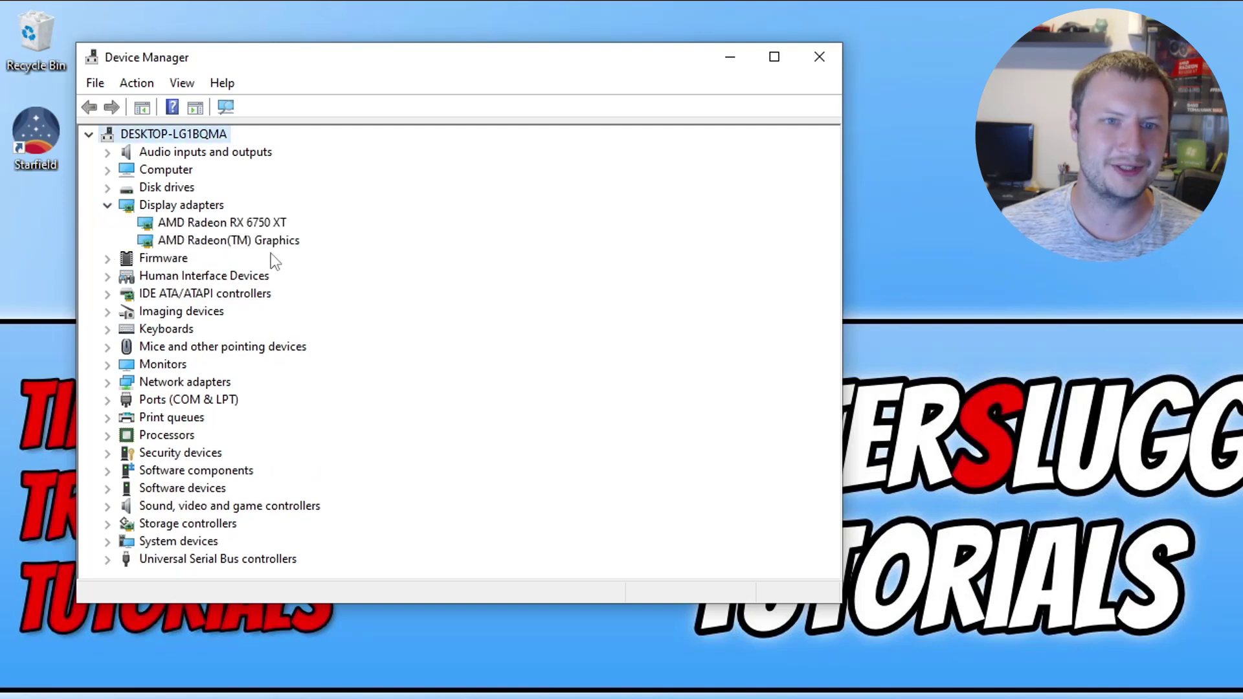
pyautogui.click(266, 222)
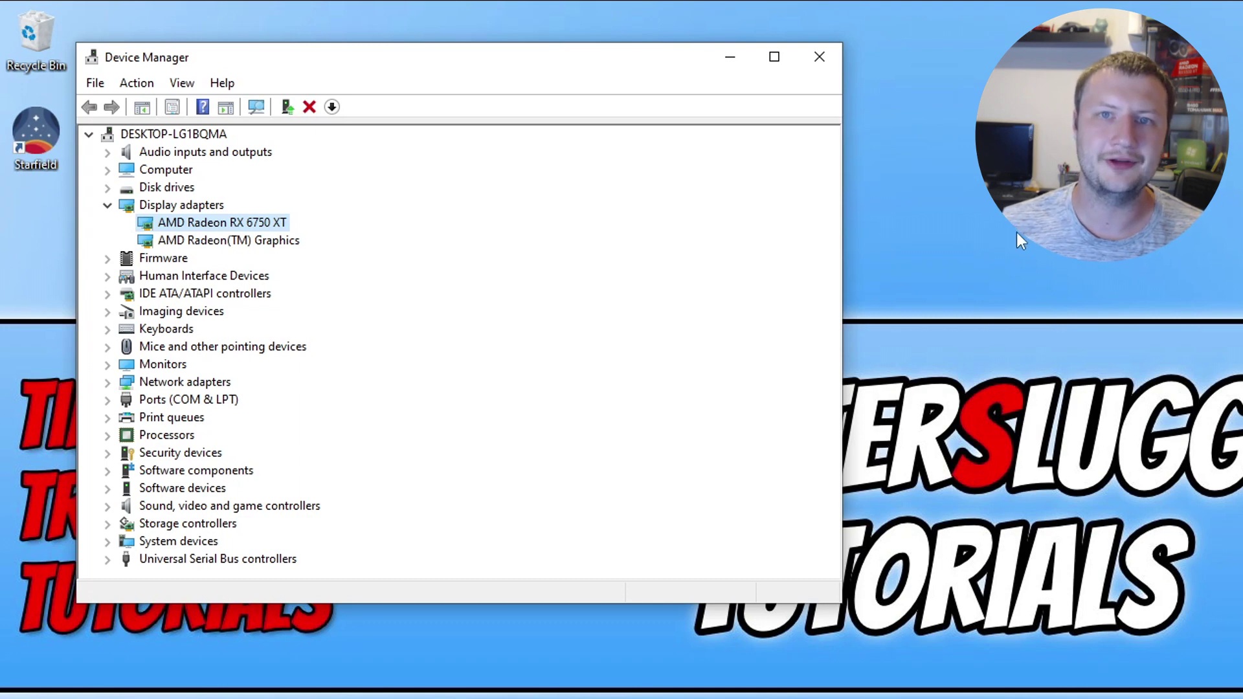
pyautogui.click(820, 57)
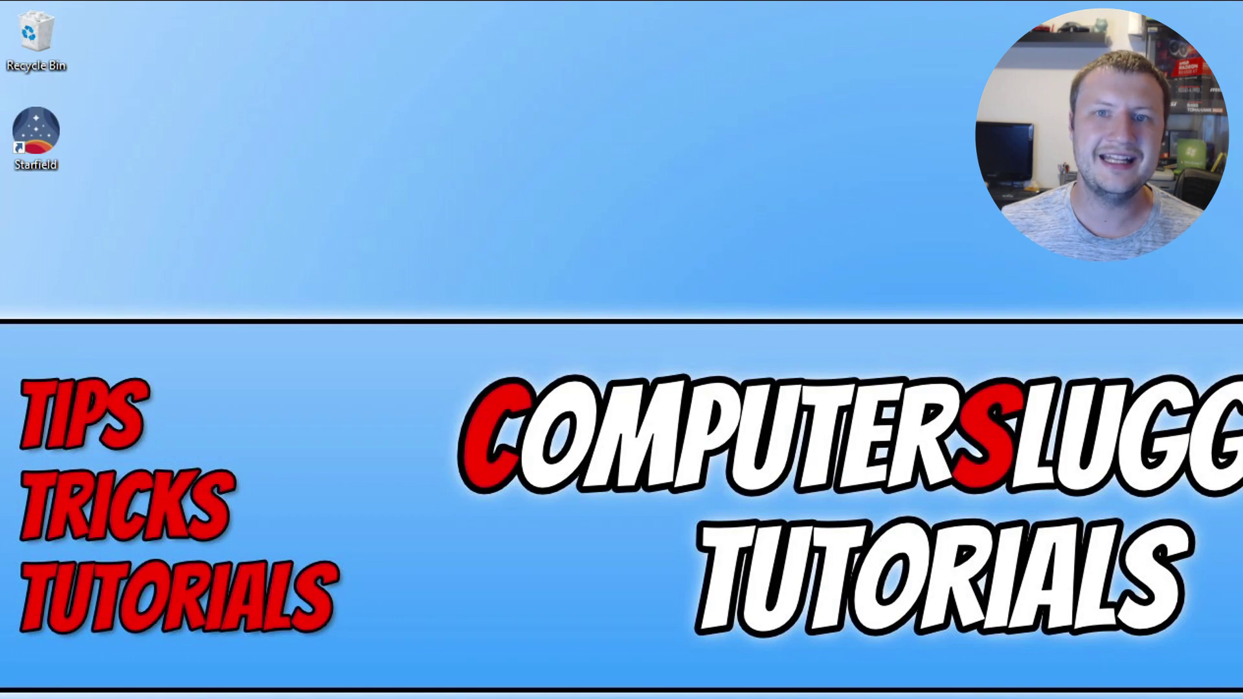
# - Open Control Panel's Power Options, confirm High performance is selected, and close it
pyautogui.press('super')
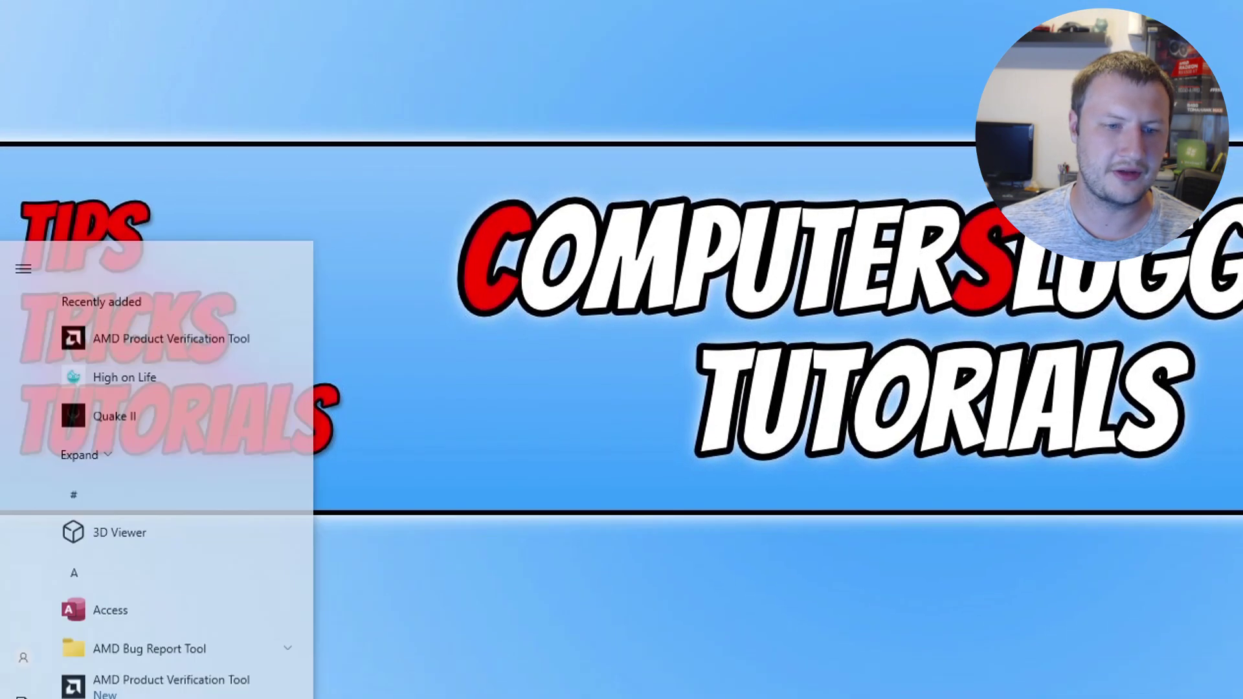
pyautogui.write('control')
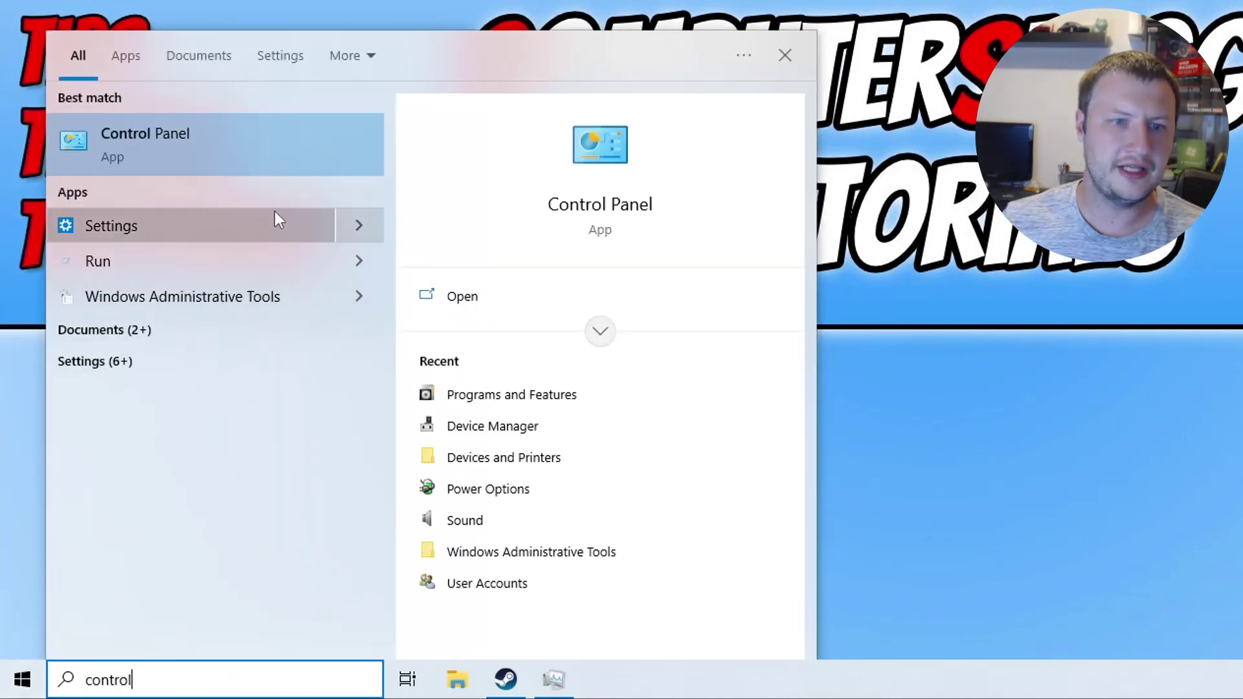
pyautogui.click(255, 150)
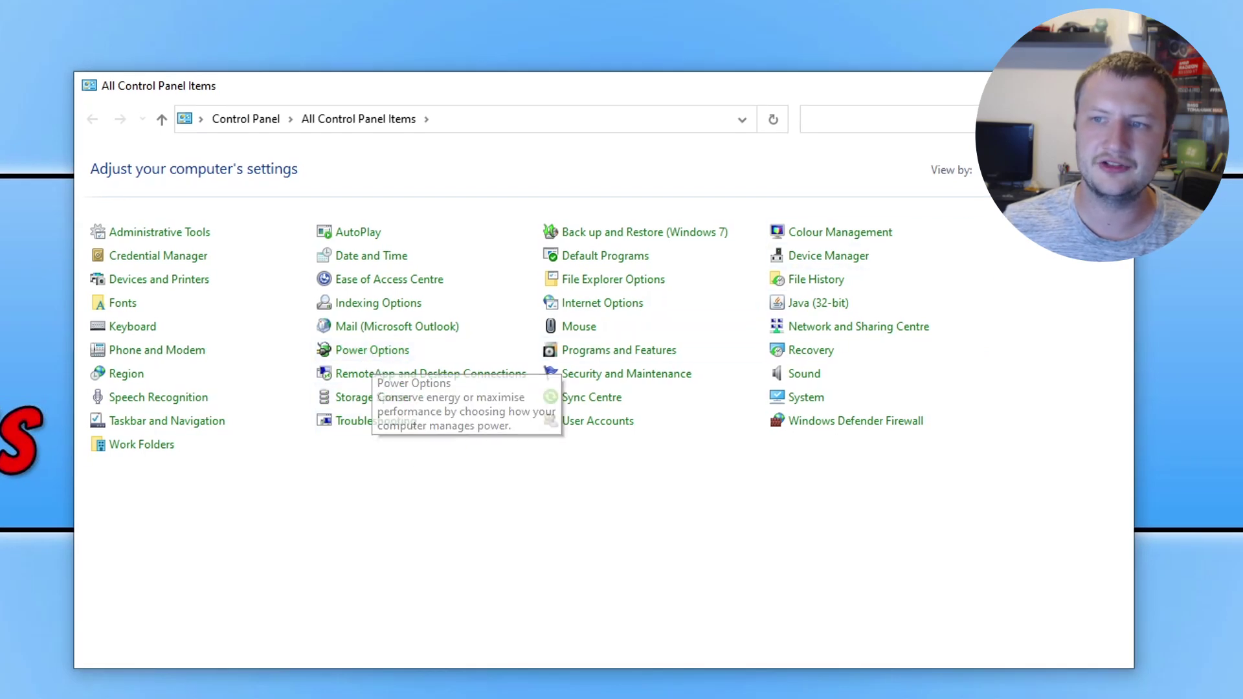
pyautogui.click(396, 358)
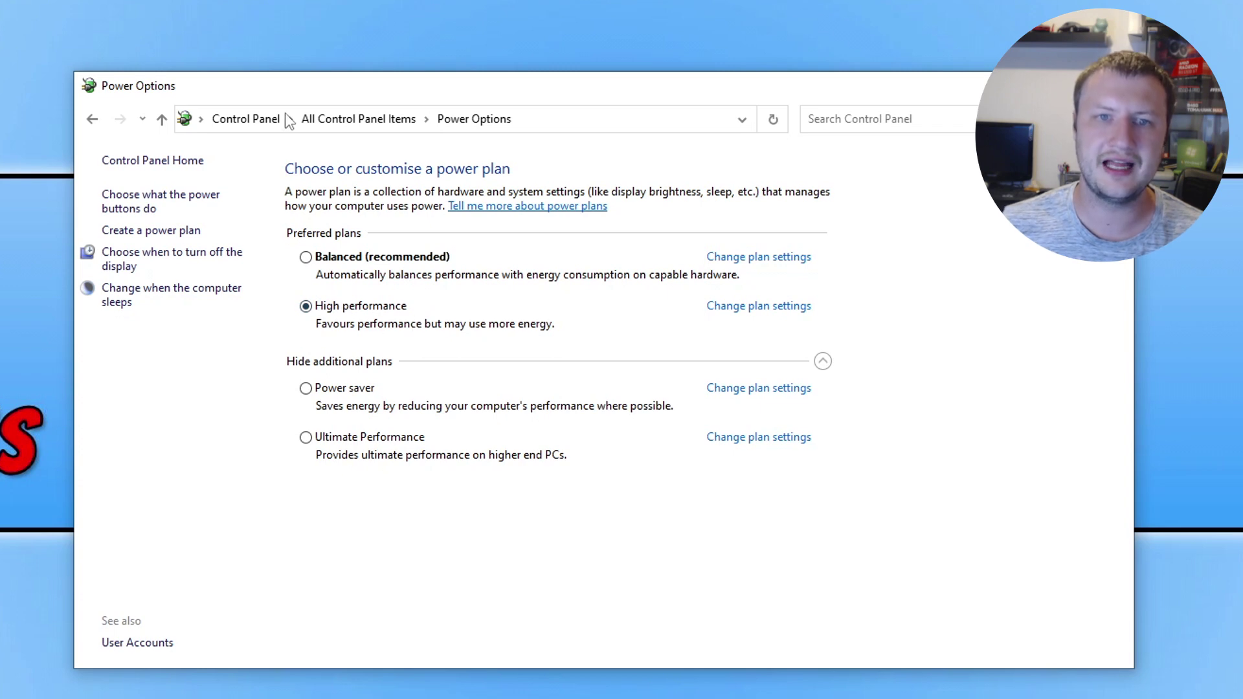
pyautogui.click(1118, 86)
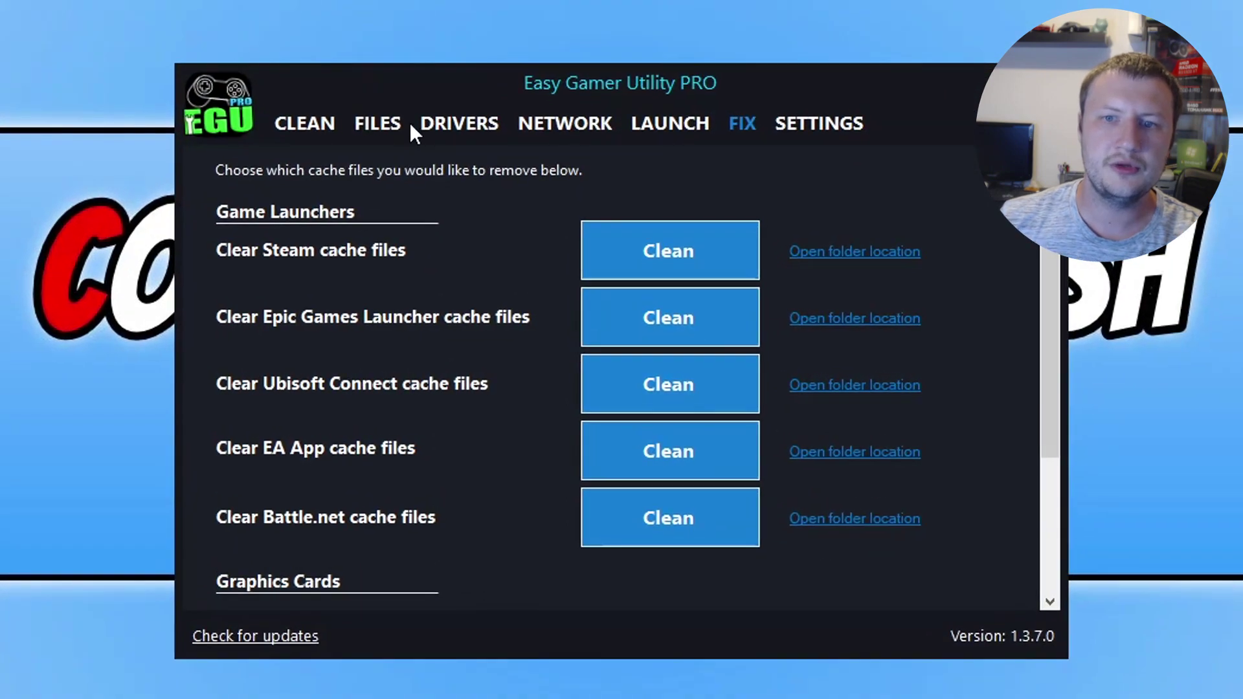
# - Clean the AMD cache files under Graphics Cards on the CLEAN page, confirming permanent deletion
pyautogui.click(316, 122)
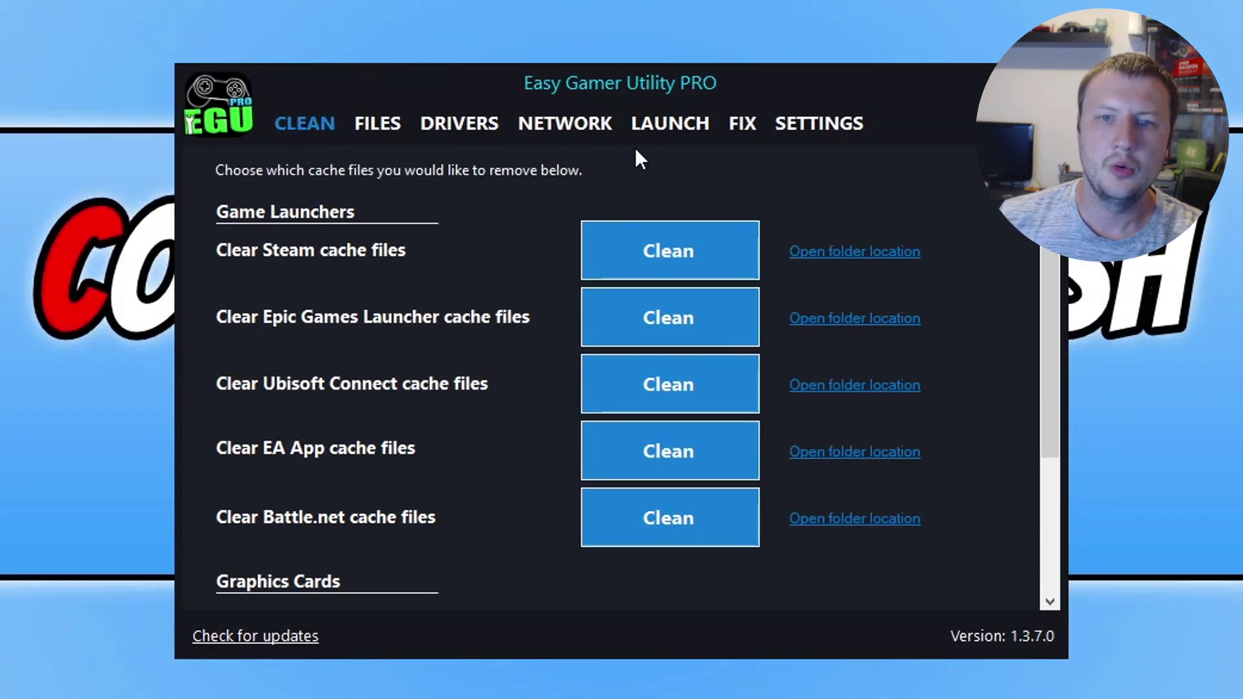
pyautogui.moveTo(1049, 199); pyautogui.dragTo(1018, 392)
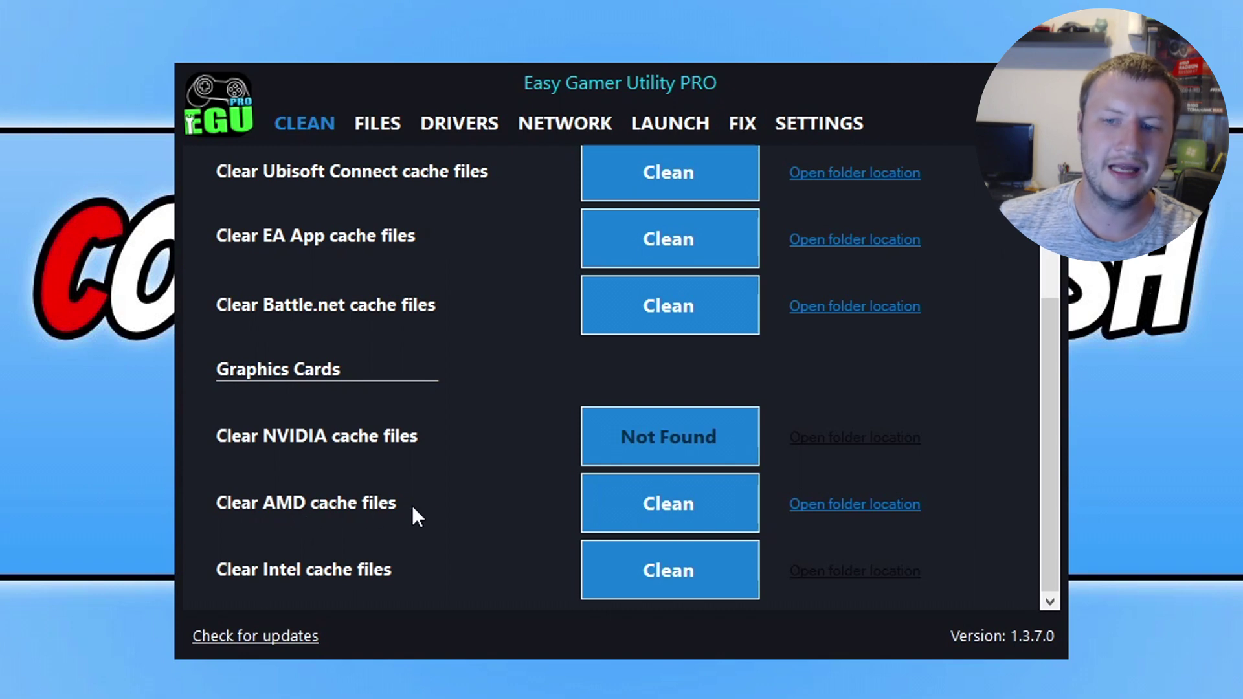
pyautogui.click(725, 506)
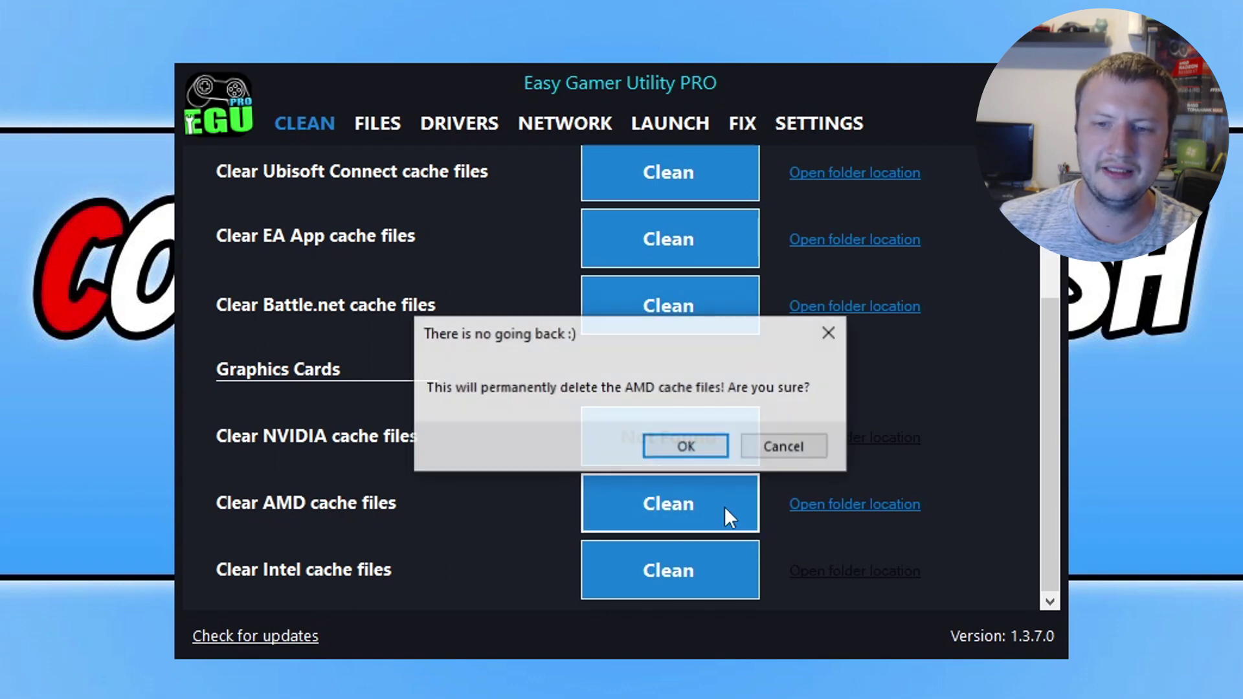
pyautogui.click(681, 446)
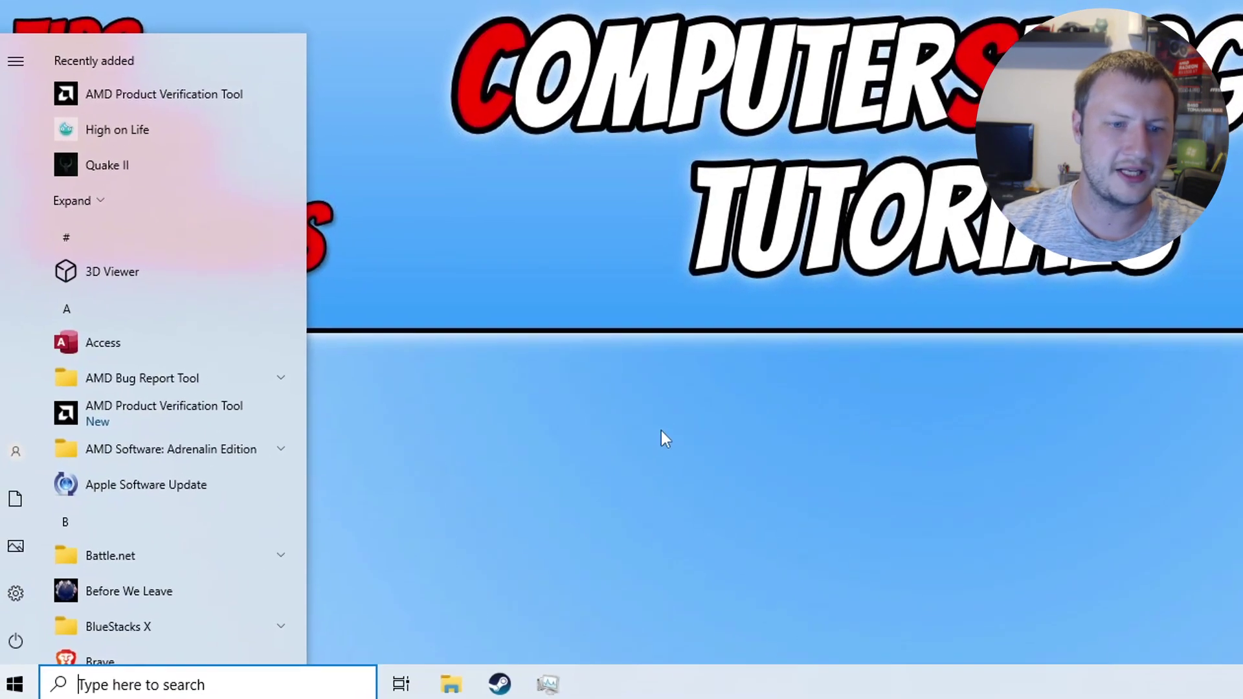
# - Run Disk Clean-up on drive C with only DirectX Shader Cache ticked and delete the files
pyautogui.write('disk')
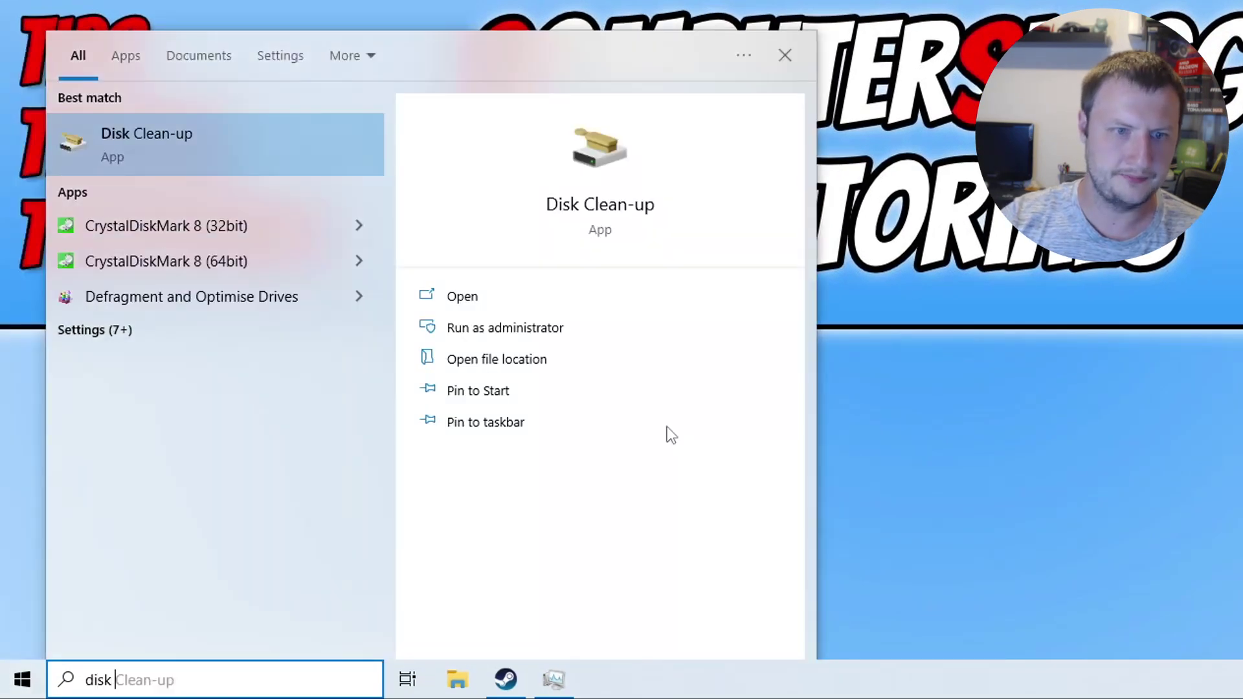
pyautogui.click(212, 146)
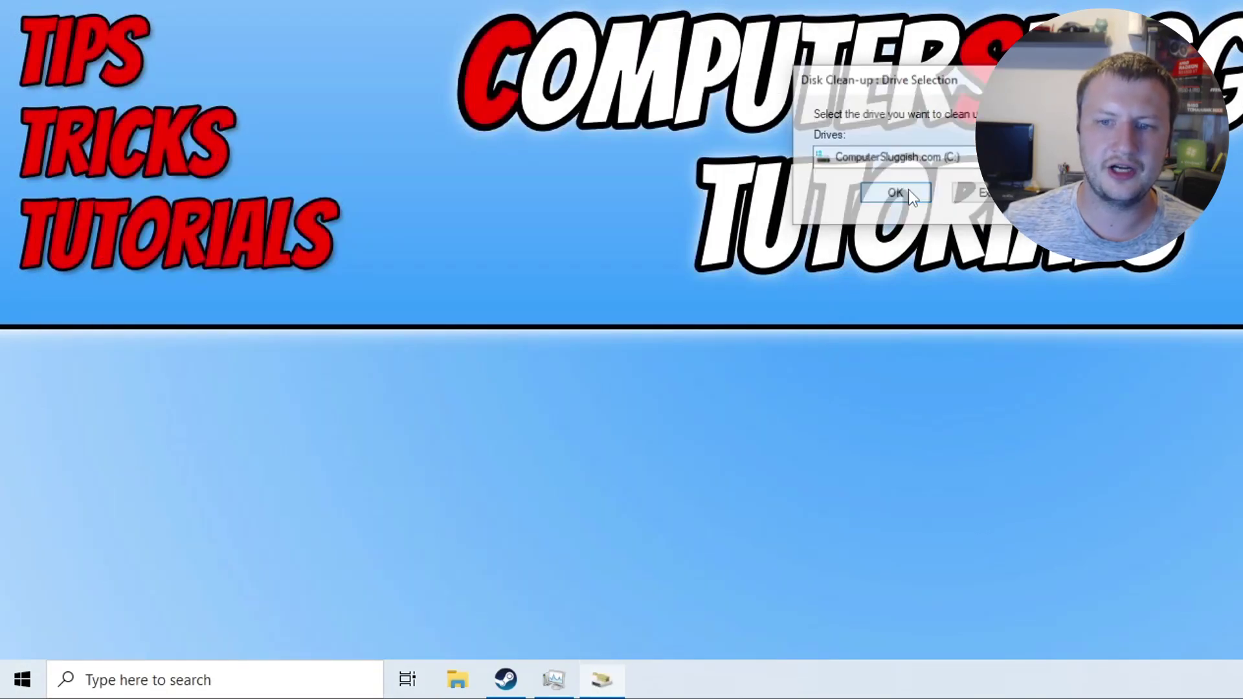
pyautogui.click(908, 189)
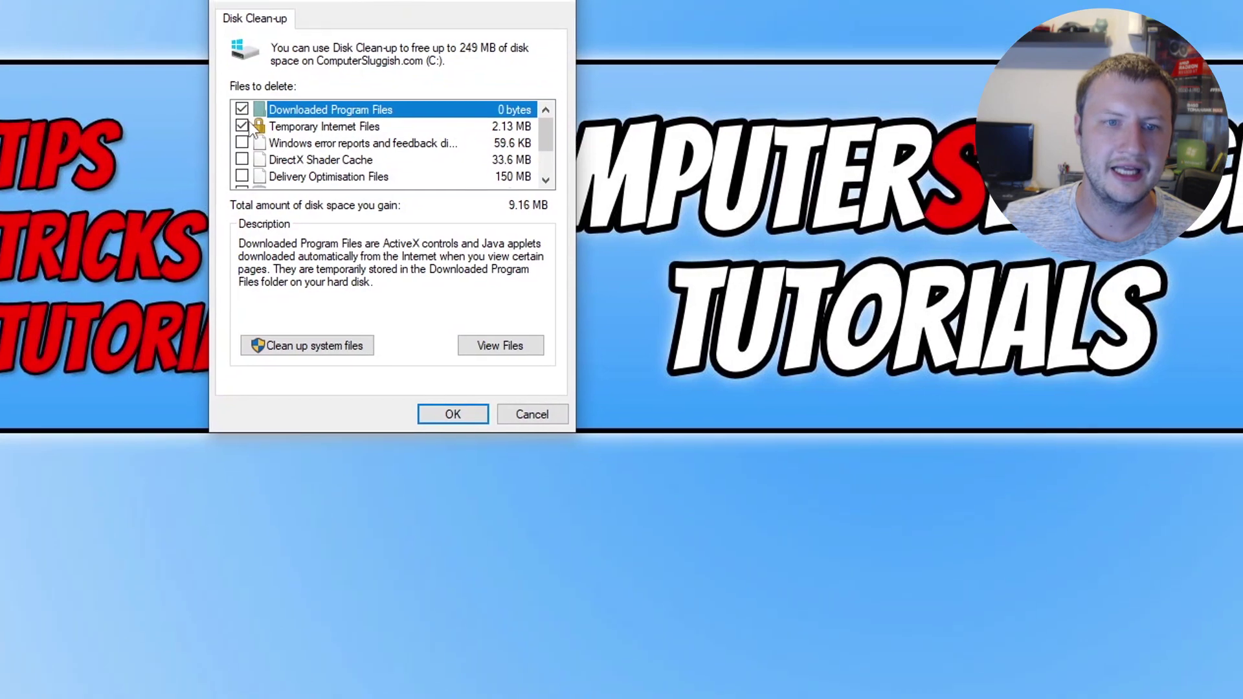
pyautogui.click(262, 33)
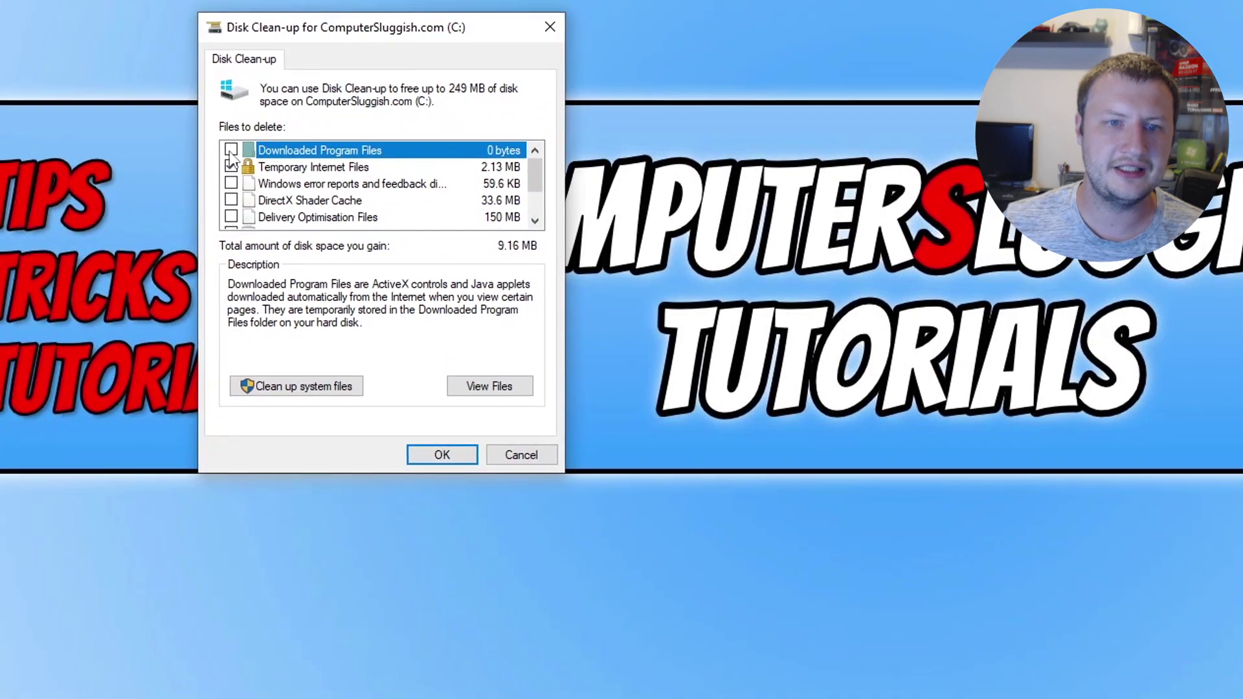
pyautogui.click(262, 50)
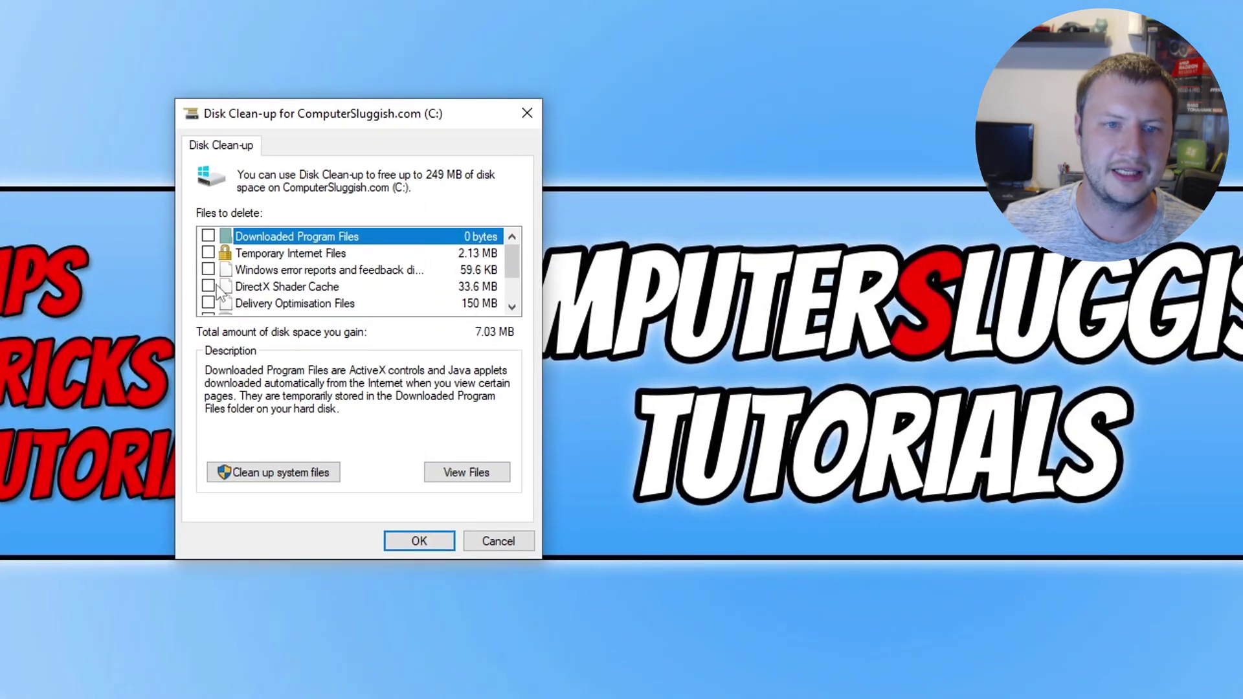
pyautogui.click(222, 235)
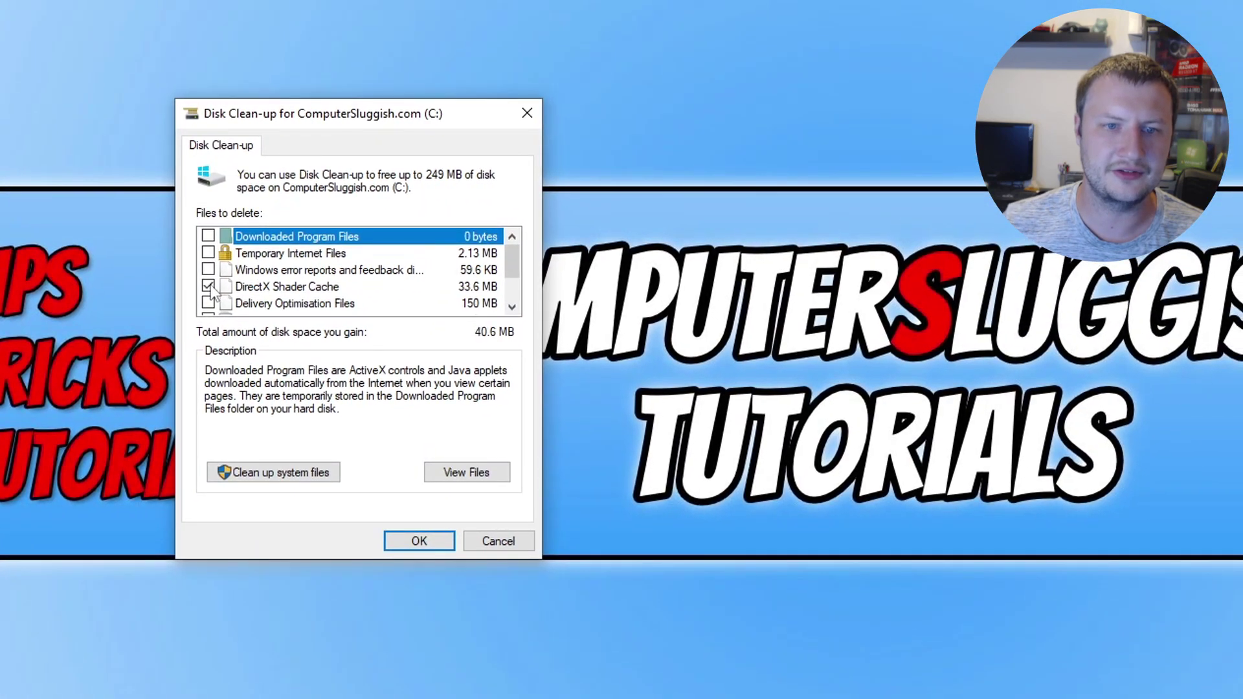
pyautogui.click(419, 540)
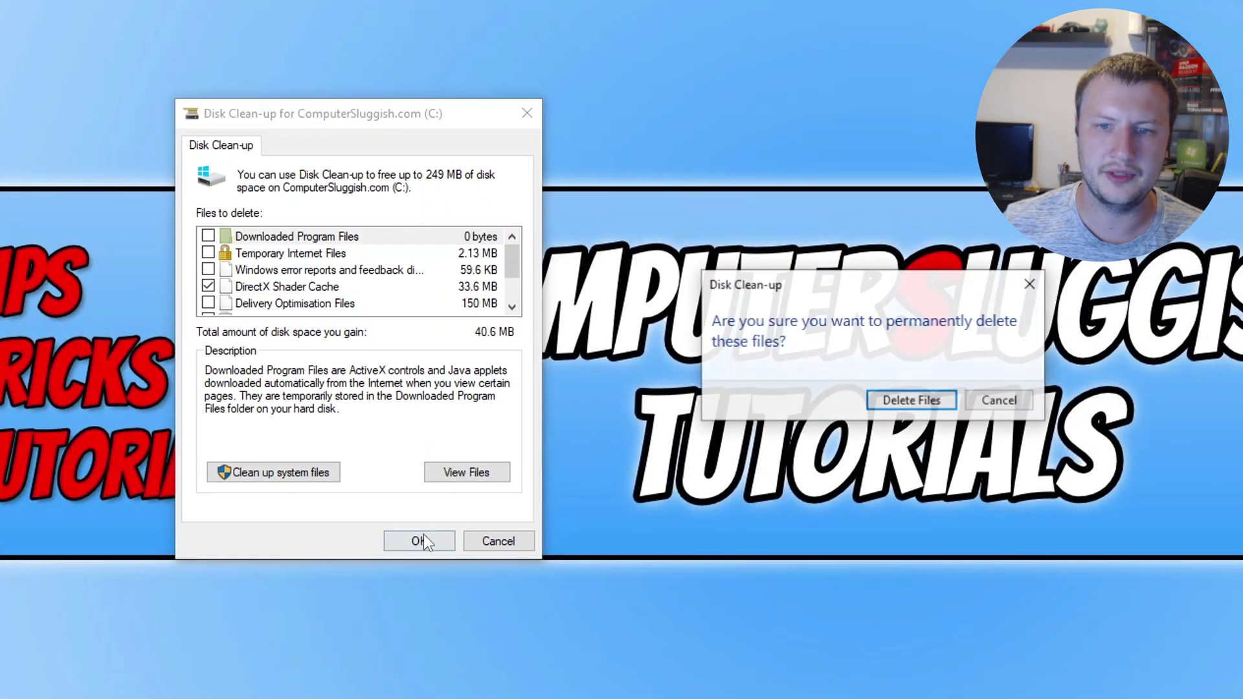
pyautogui.click(911, 401)
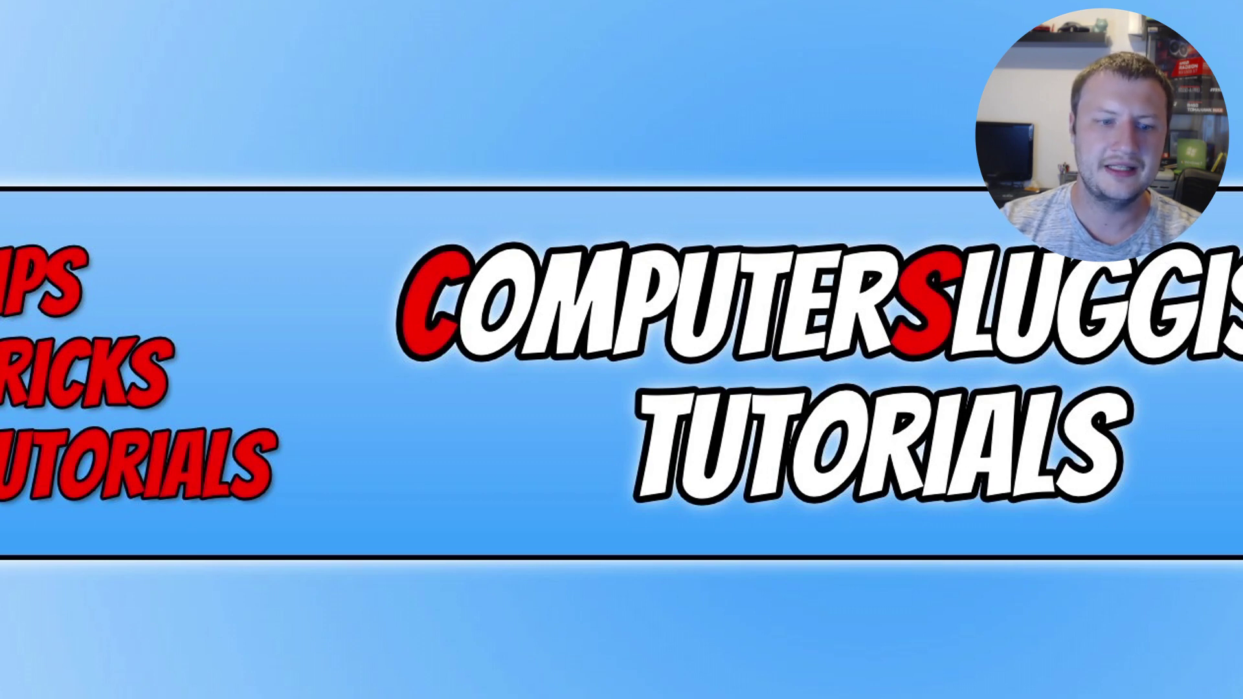
# - Search 'forza' in Apps and Features and open Forza Horizon 5's Advanced options down to Repair
pyautogui.press('super+x')
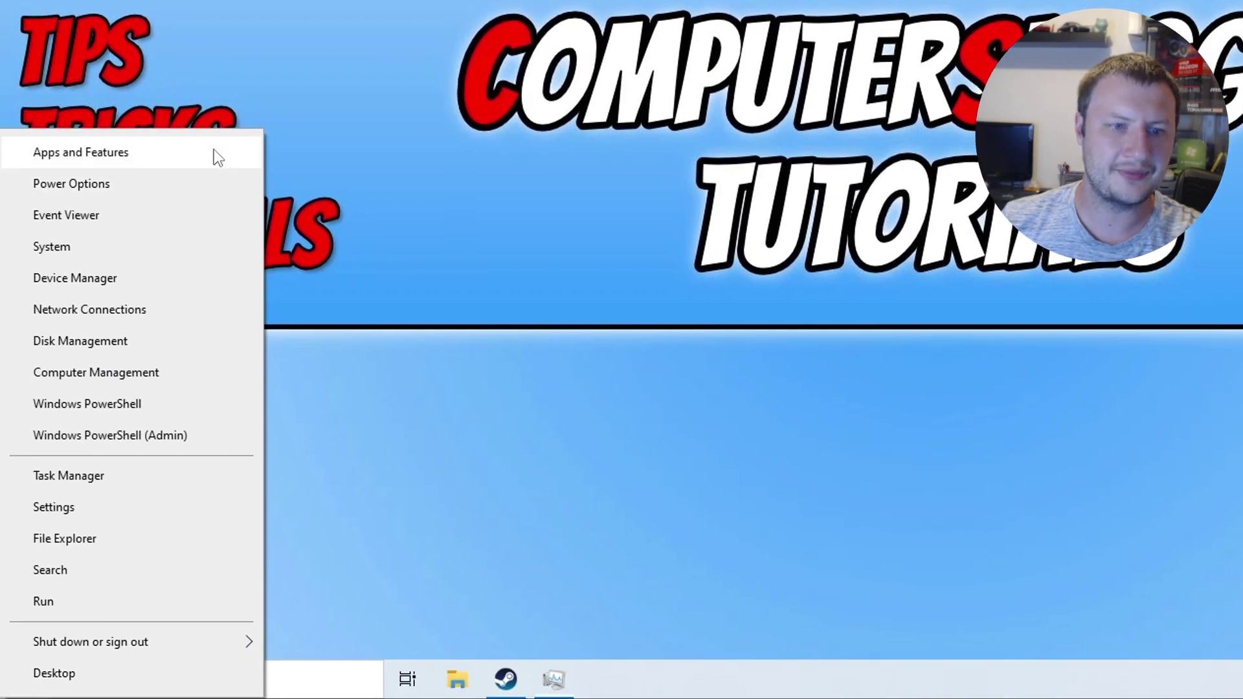
pyautogui.click(214, 150)
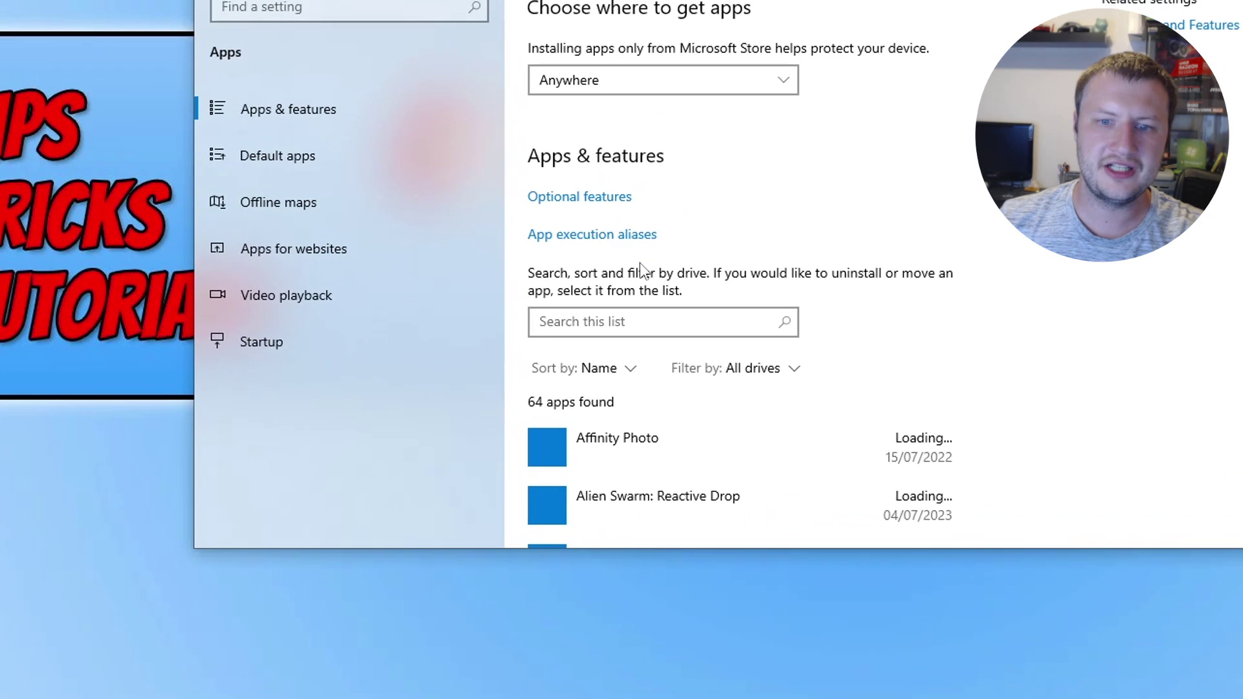
pyautogui.click(771, 322)
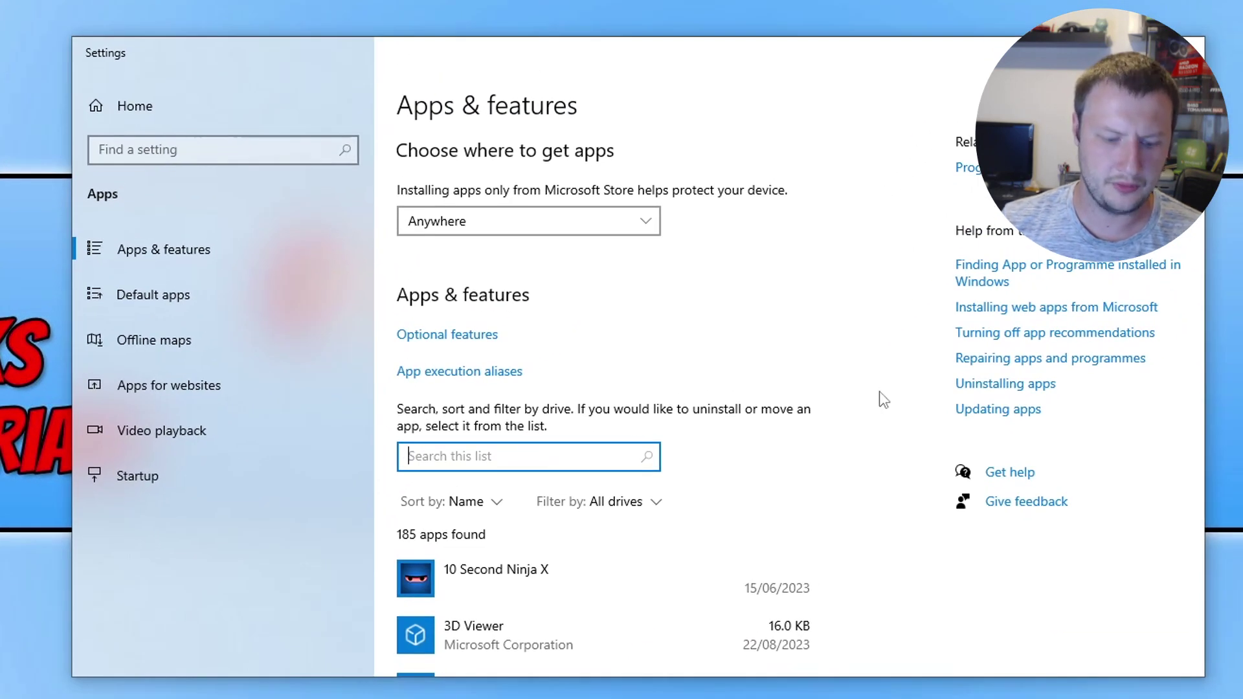
pyautogui.write('forza')
pyautogui.scroll(-1, 640, 409)
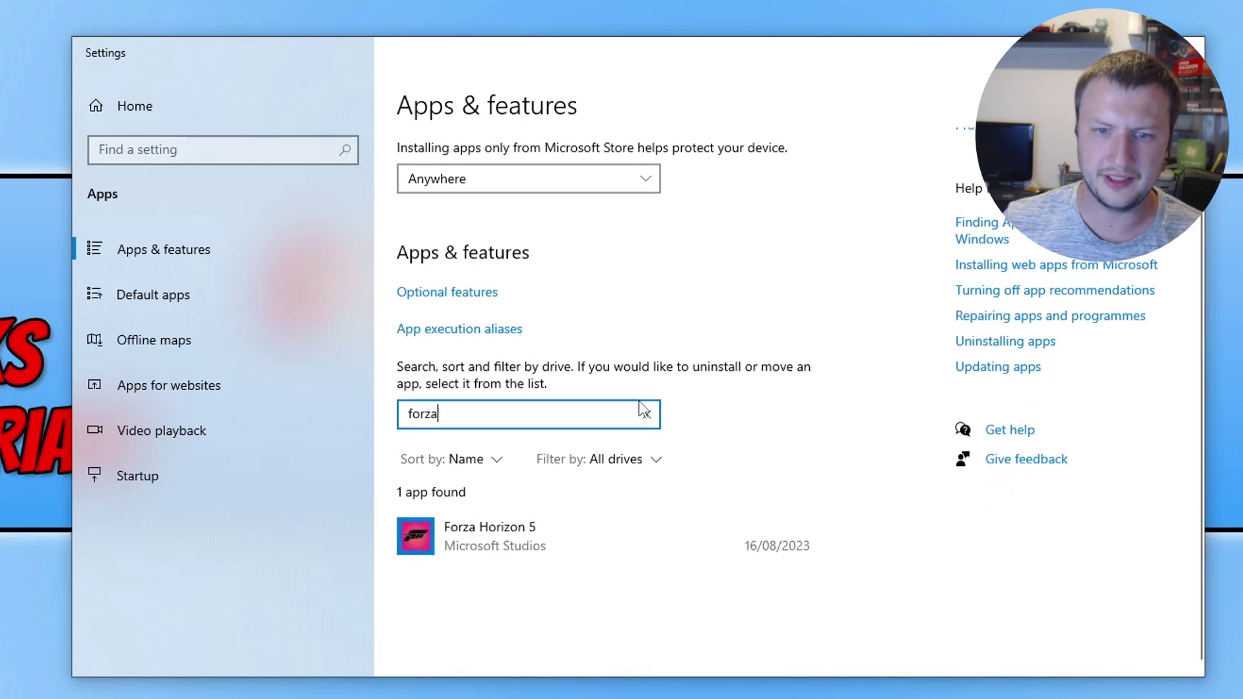
pyautogui.click(631, 538)
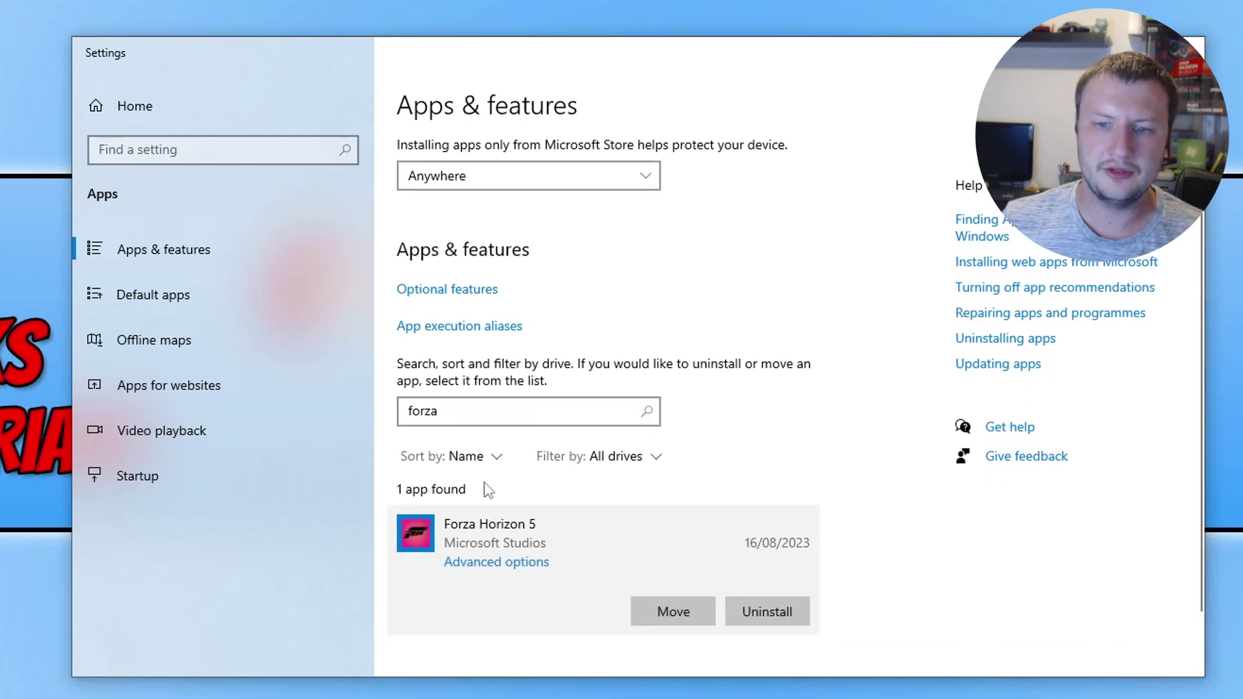
pyautogui.click(503, 564)
pyautogui.scroll(-5, 577, 483)
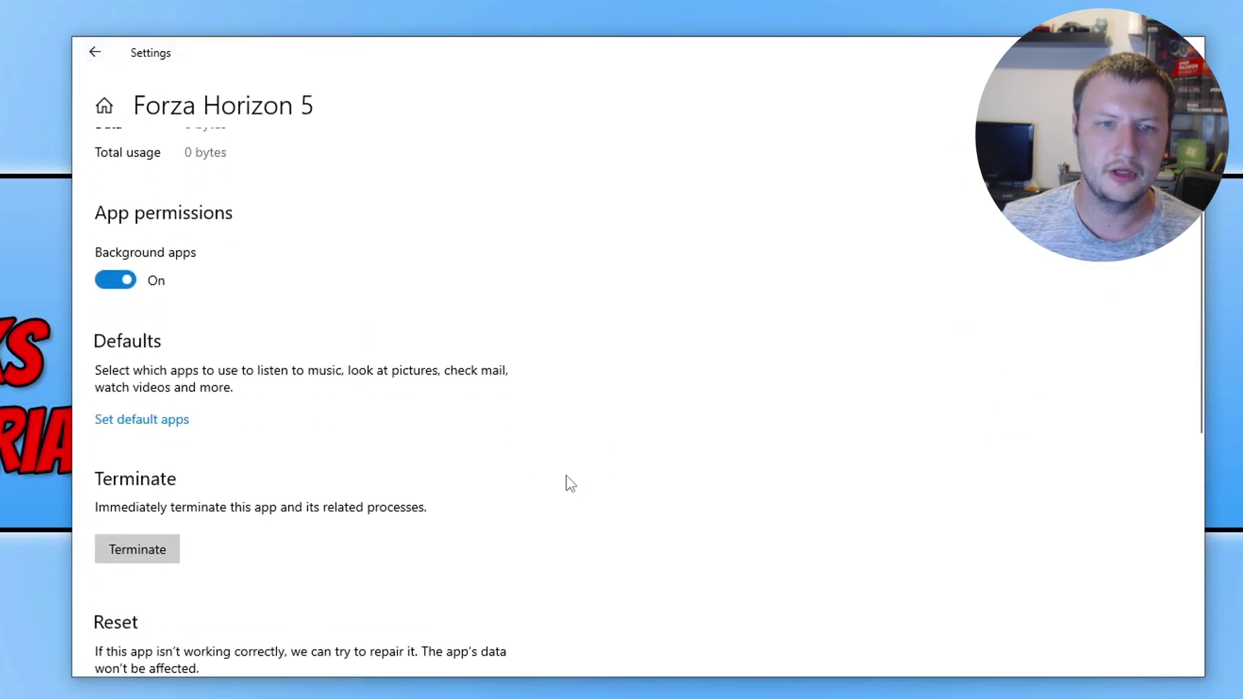
pyautogui.scroll(-3, 402, 422)
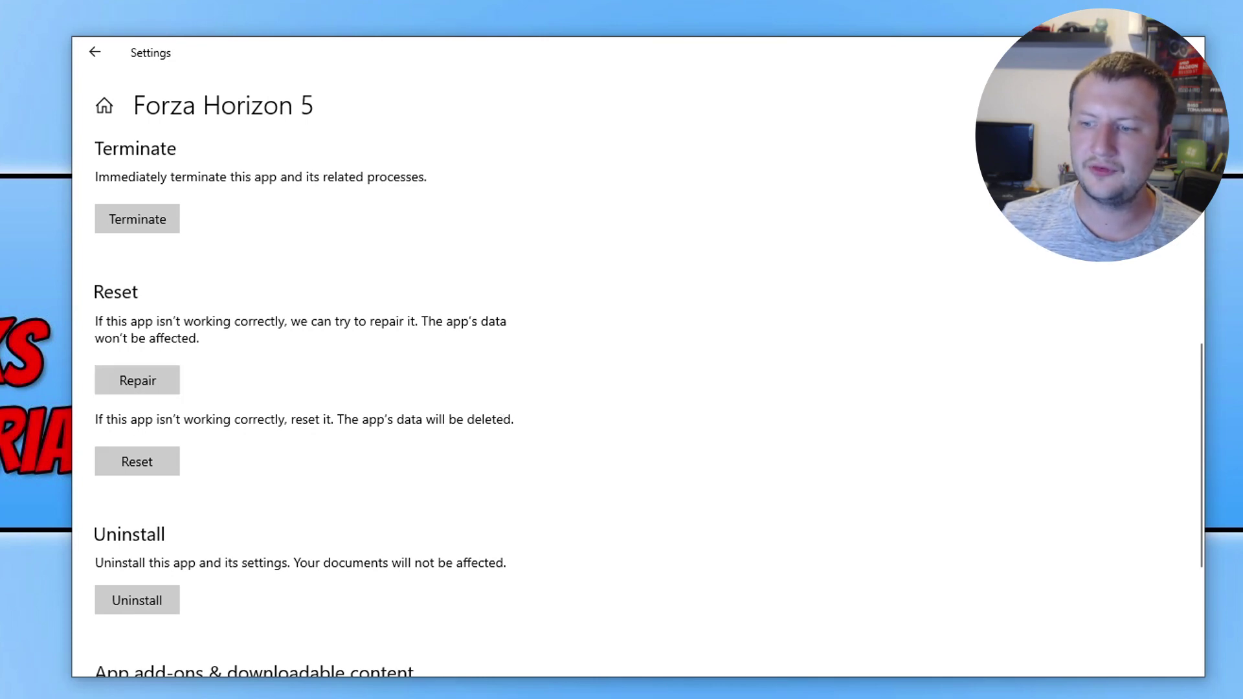
# - Open Starfield's Properties from the Steam library, view Installed Files, then close the dialog
pyautogui.hotkey('alt', 'Tab')
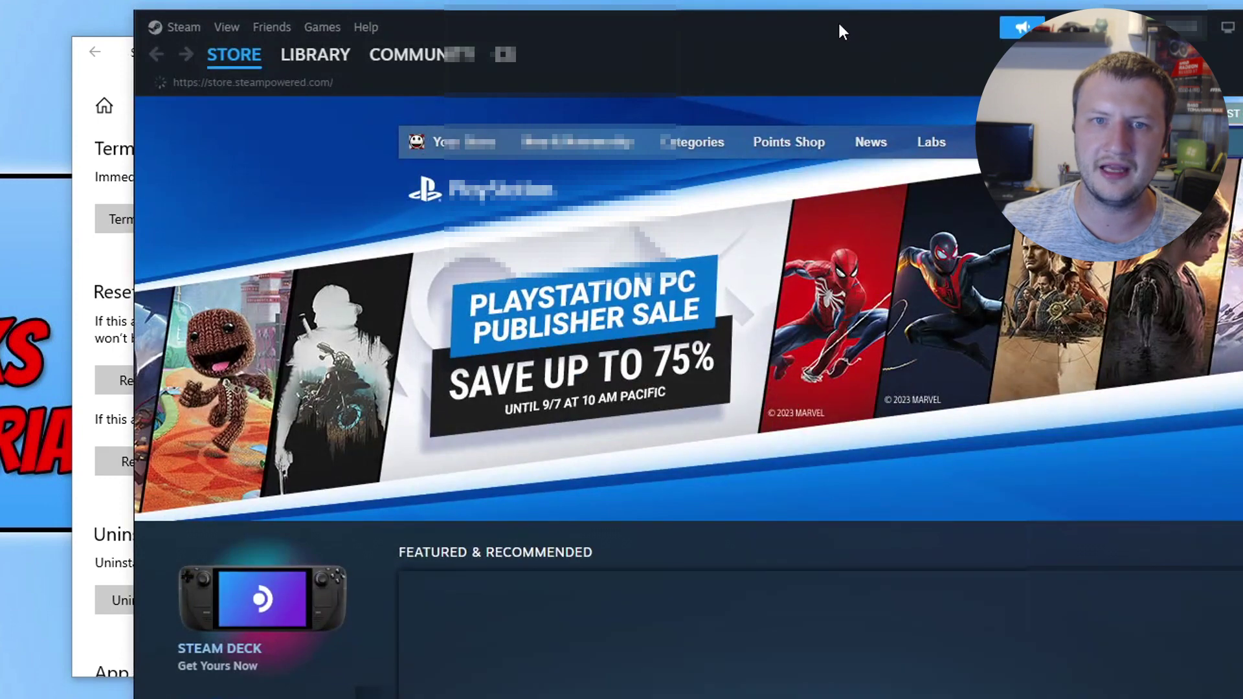
pyautogui.moveTo(338, 56)
pyautogui.click(313, 89)
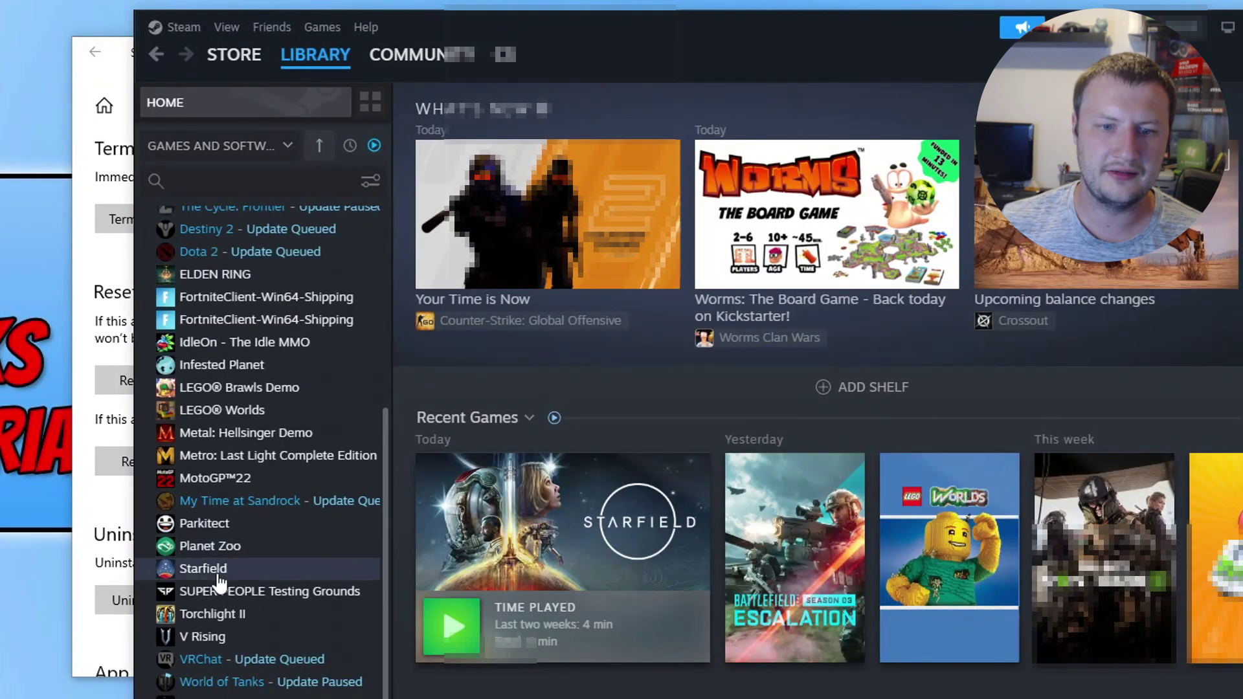
pyautogui.click(274, 573)
pyautogui.rightClick(245, 576)
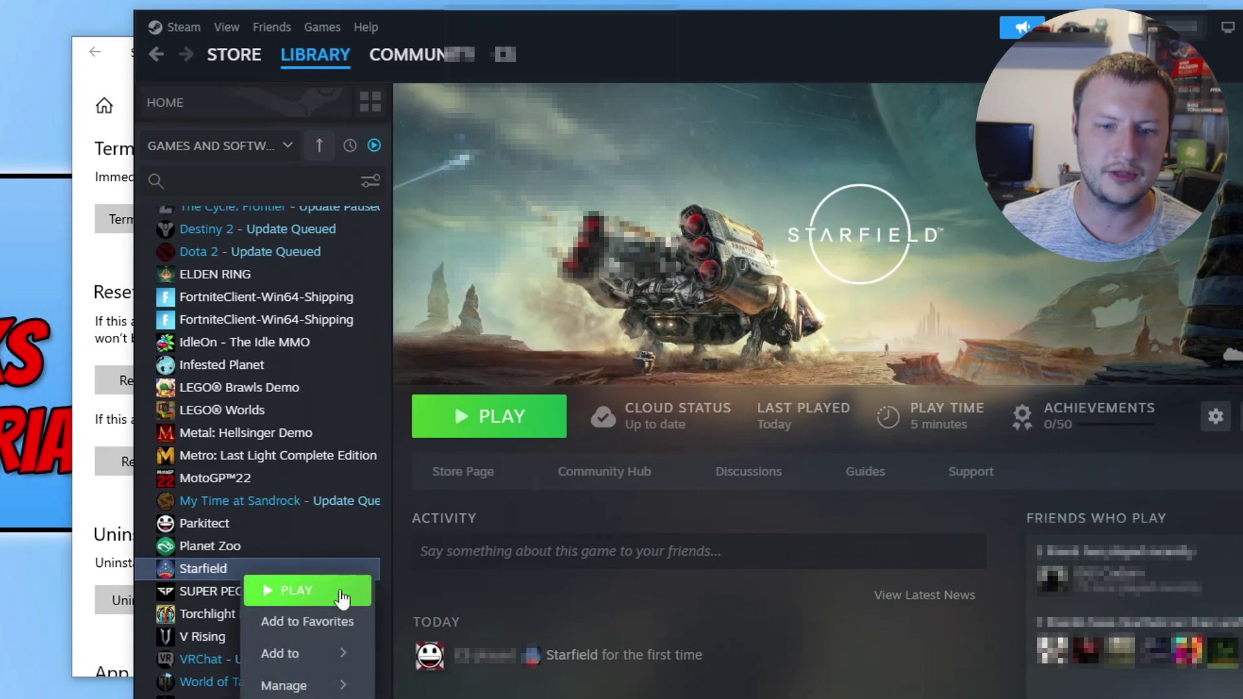
pyautogui.moveTo(349, 688)
pyautogui.click(291, 696)
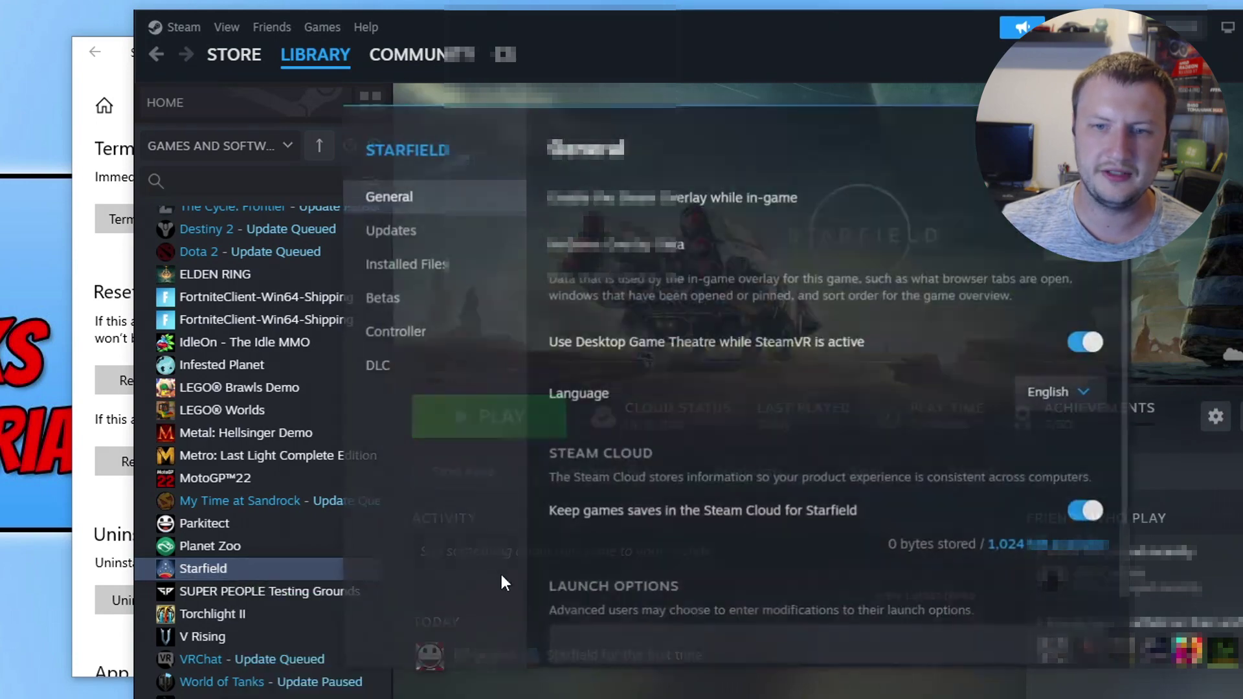
pyautogui.click(433, 266)
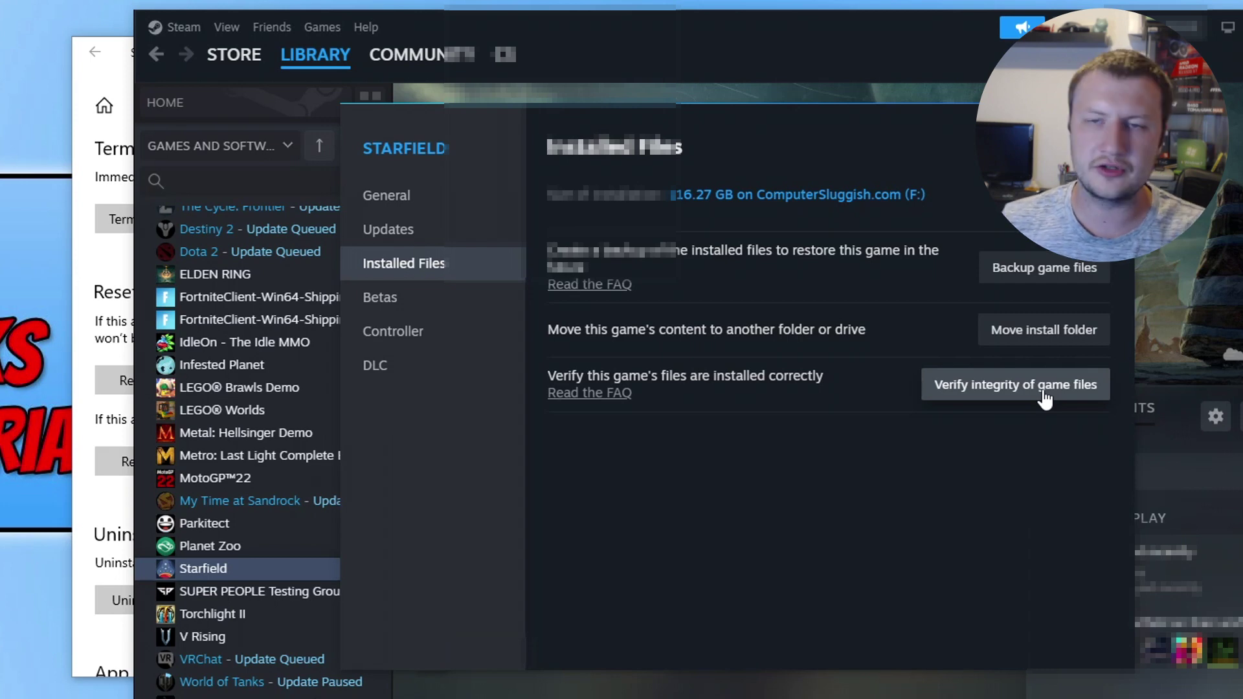
pyautogui.press('Escape')
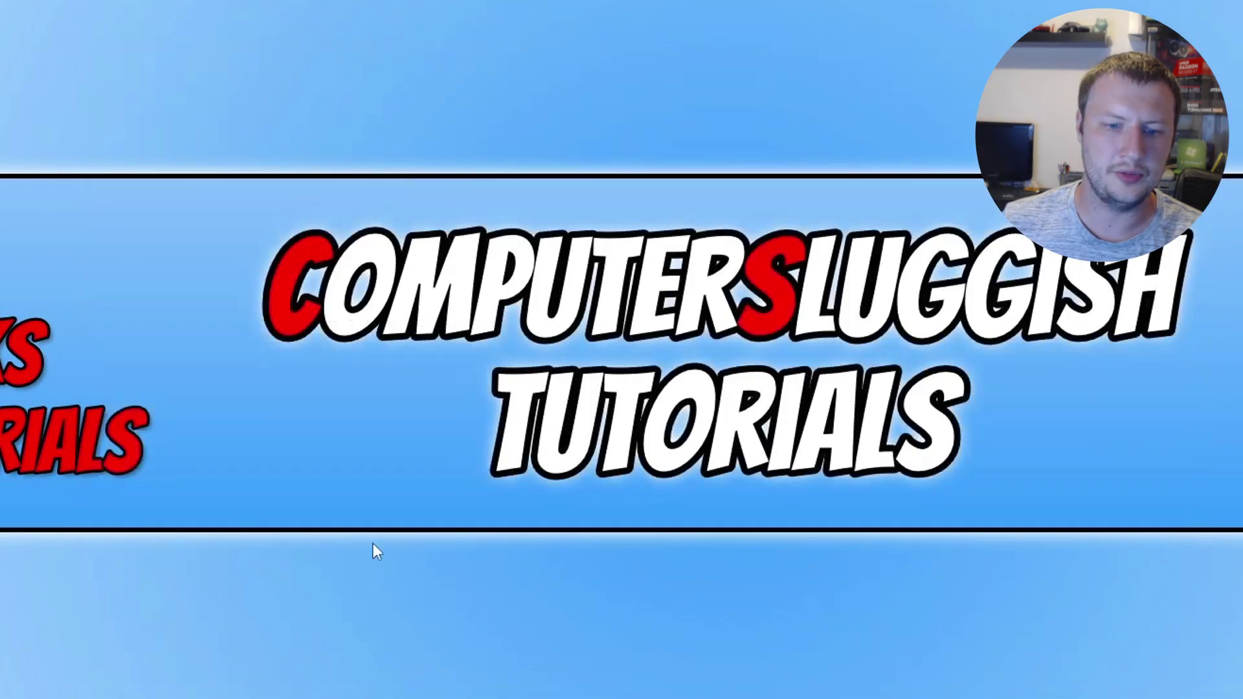
# - Open Documents > My Games in a new File Explorer window
pyautogui.press('super+e')
pyautogui.moveTo(417, 40); pyautogui.dragTo(571, 56)
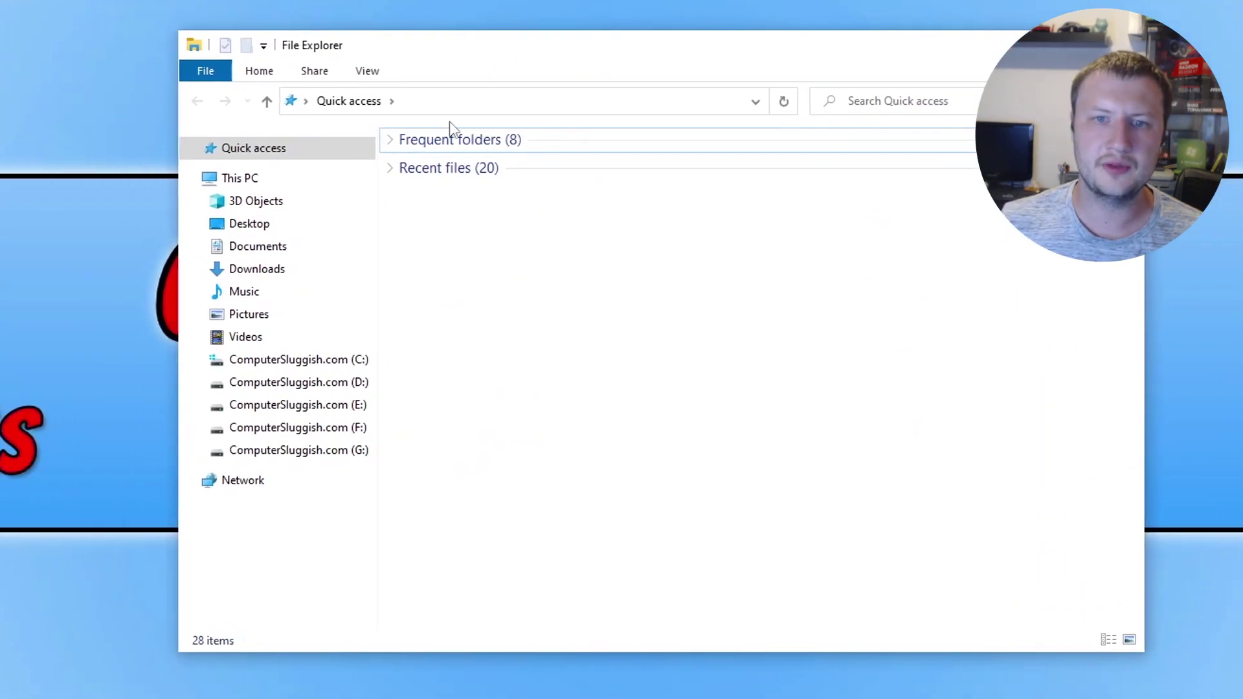
pyautogui.click(276, 255)
pyautogui.doubleClick(482, 161)
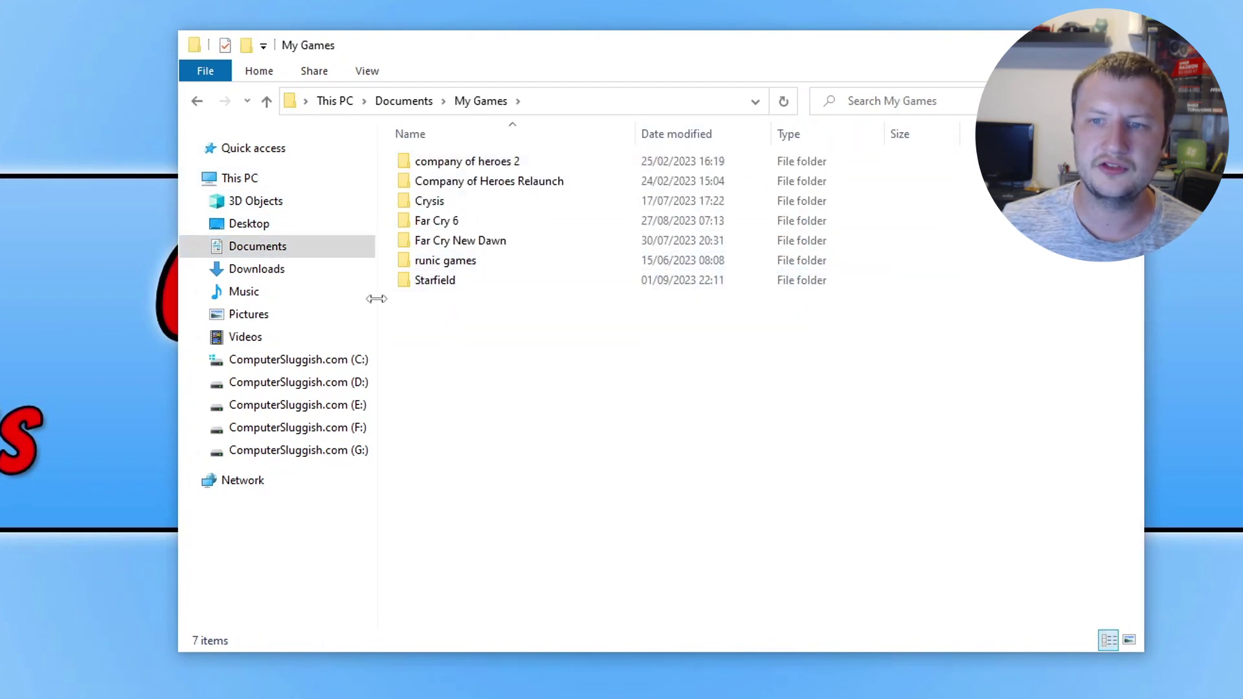
# - Rename the Starfield folder to StarfieldCS
pyautogui.rightClick(441, 280)
pyautogui.click(581, 638)
pyautogui.press('End')
pyautogui.write('CS')
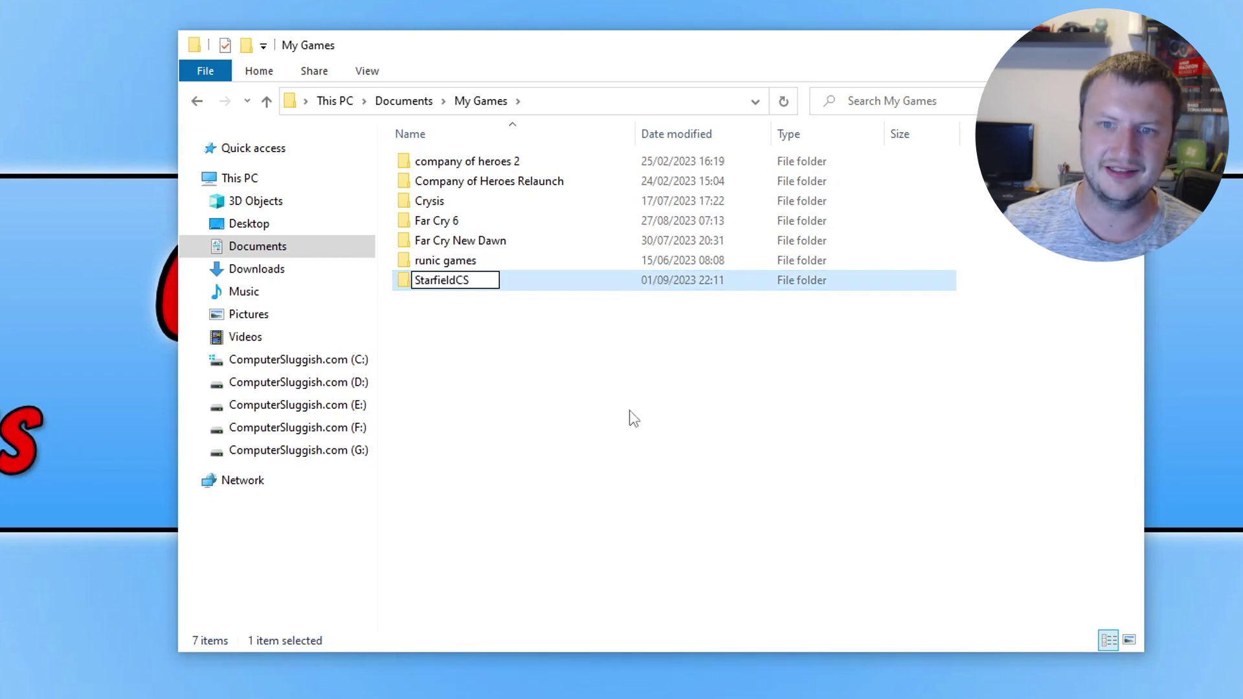
pyautogui.press('Return')
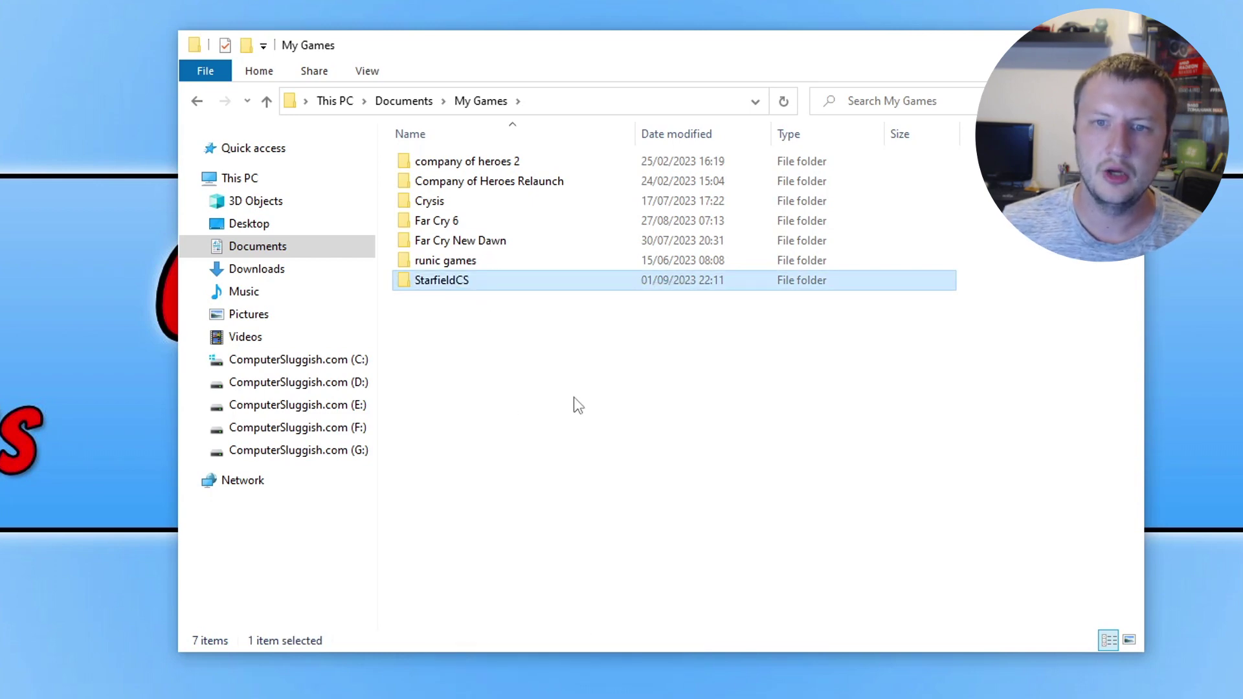
# - Inspect the StarfieldCS folder's Saves folder and StarfieldPrefs settings file
pyautogui.doubleClick(497, 285)
pyautogui.moveTo(583, 422); pyautogui.dragTo(688, 360)
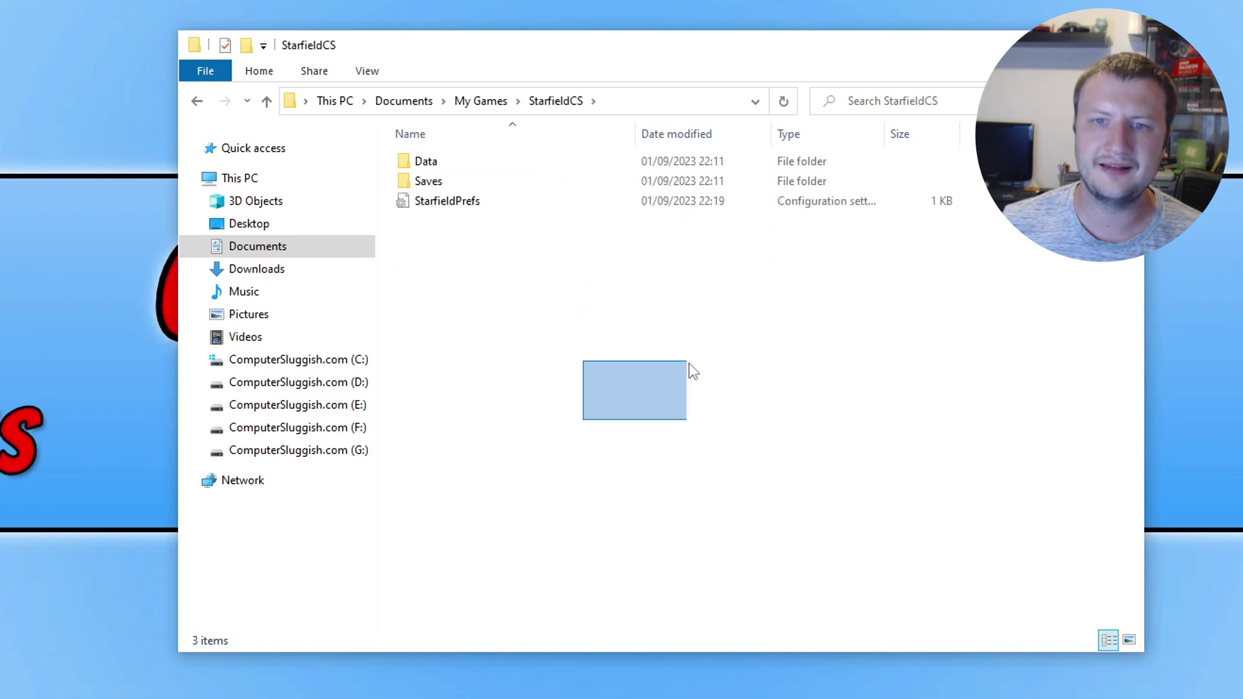
pyautogui.doubleClick(421, 185)
pyautogui.hotkey('alt', 'Left')
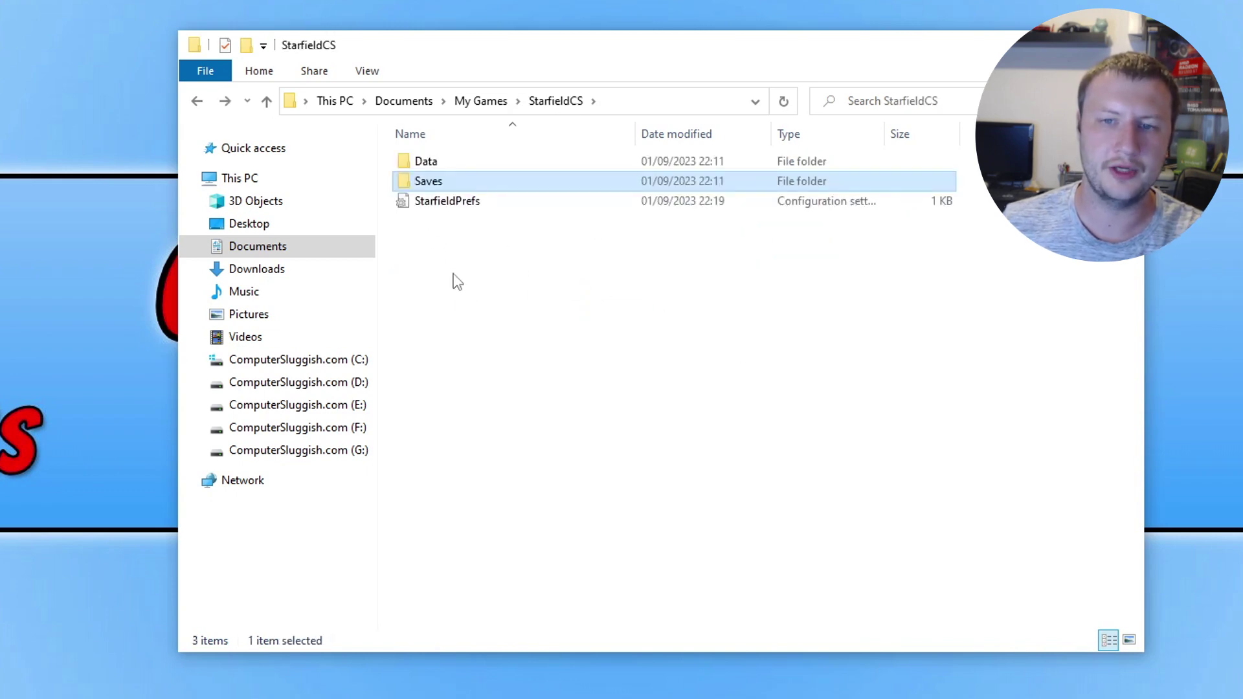
pyautogui.click(659, 418)
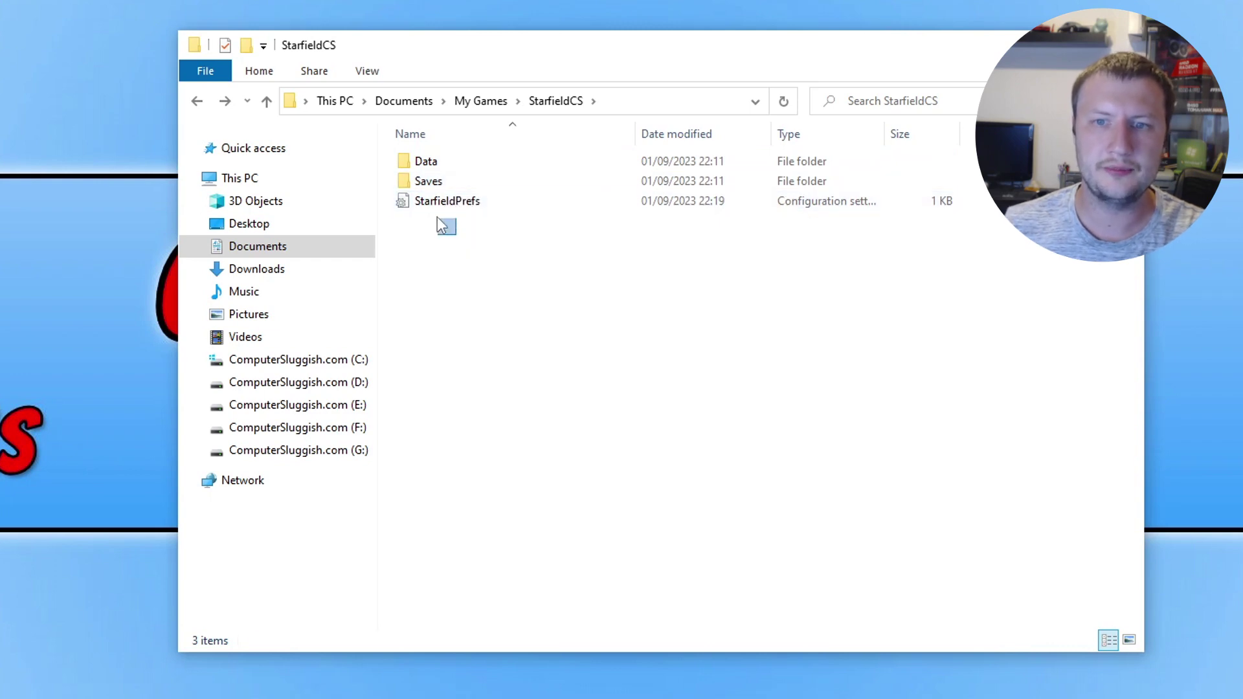
pyautogui.doubleClick(454, 202)
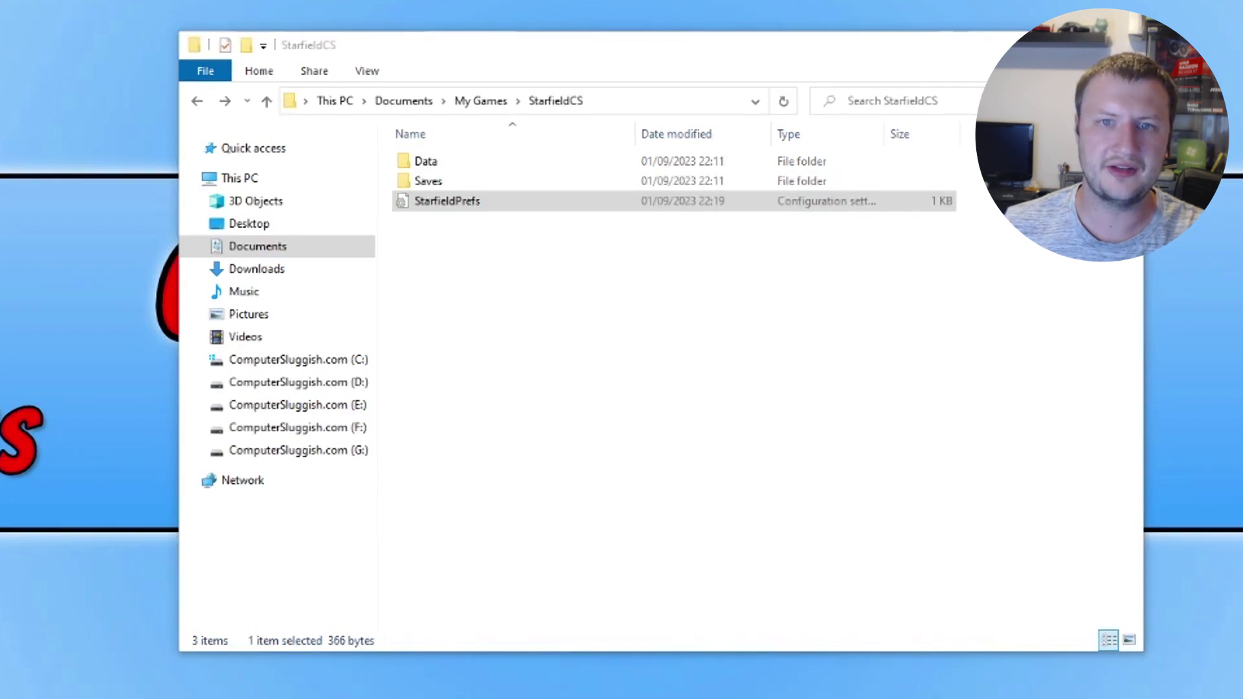
pyautogui.click(588, 355)
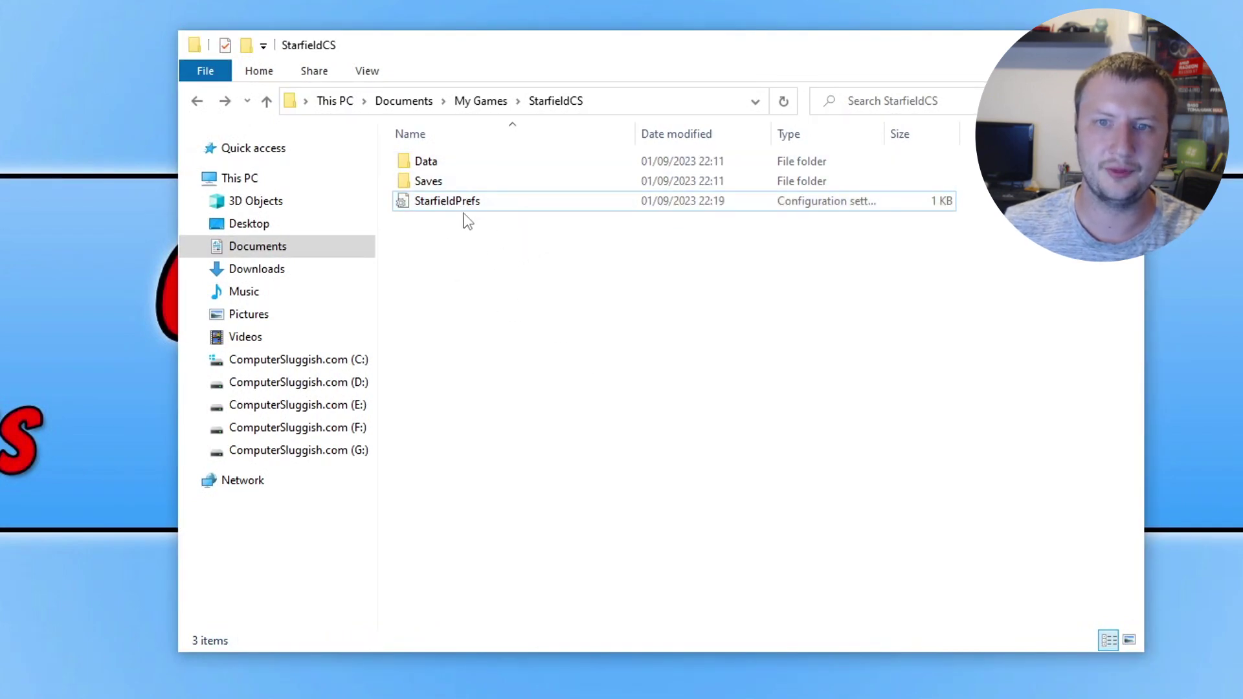
pyautogui.moveTo(515, 289); pyautogui.dragTo(414, 197)
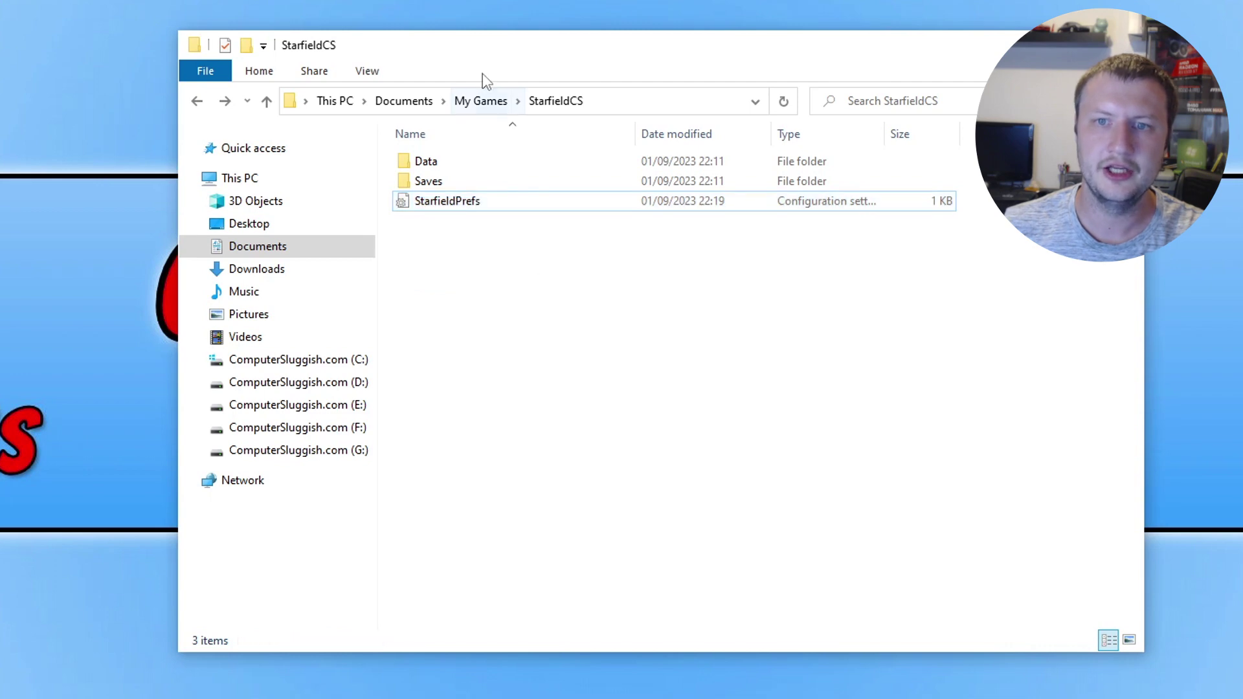
# - Rename the StarfieldCS folder back to Starfield
pyautogui.click(482, 100)
pyautogui.rightClick(456, 288)
pyautogui.click(602, 640)
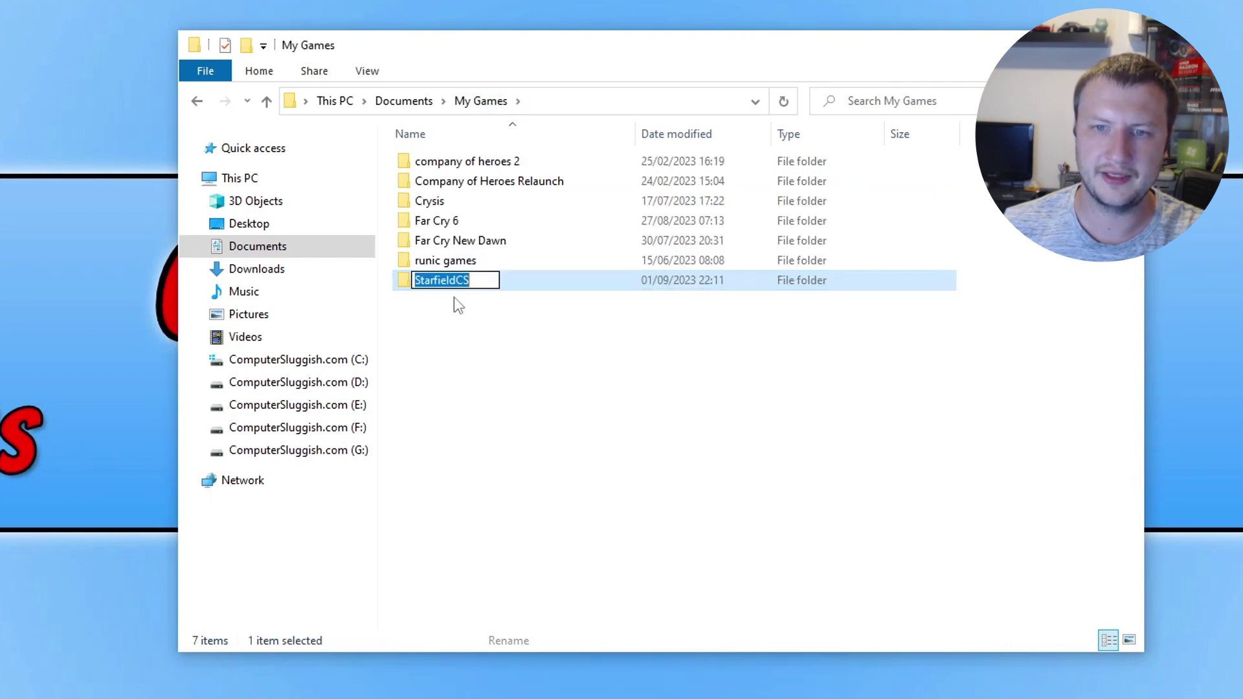
pyautogui.click(486, 281)
pyautogui.press('BackSpace')
pyautogui.press('BackSpace')
pyautogui.press('Return')
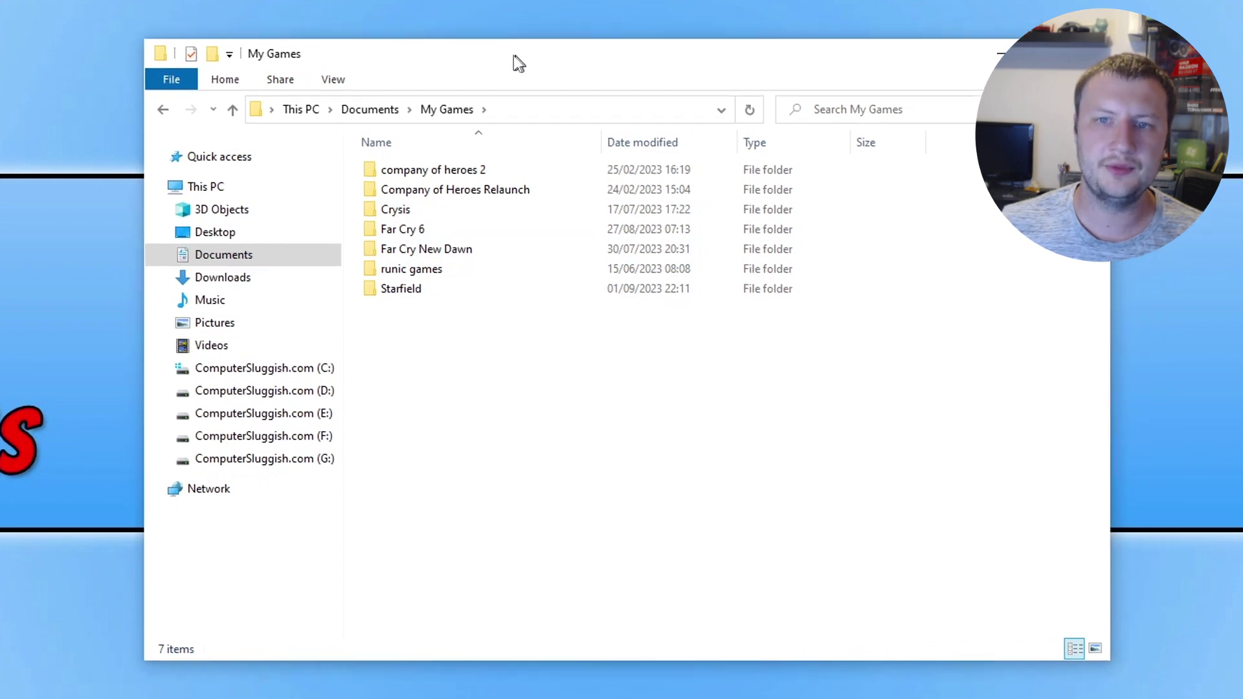
# - Go to the %localappdata% folder via the Explorer address bar
pyautogui.click(552, 109)
pyautogui.write('%')
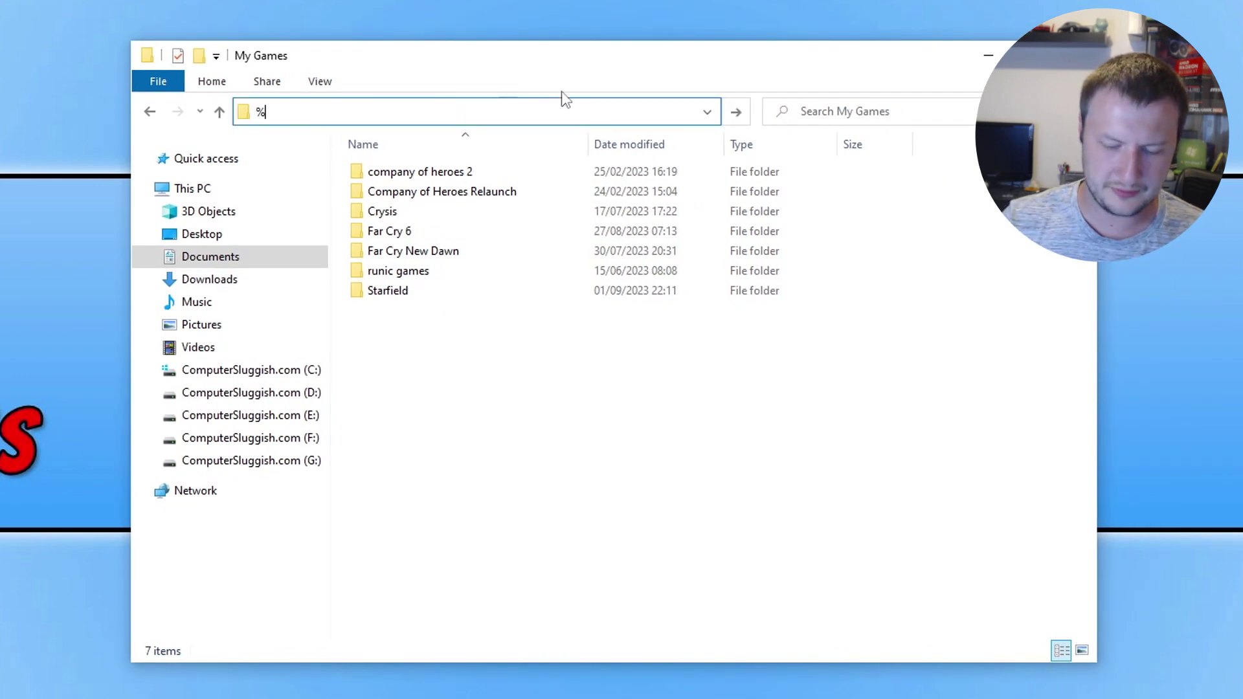
pyautogui.write('localappdata')
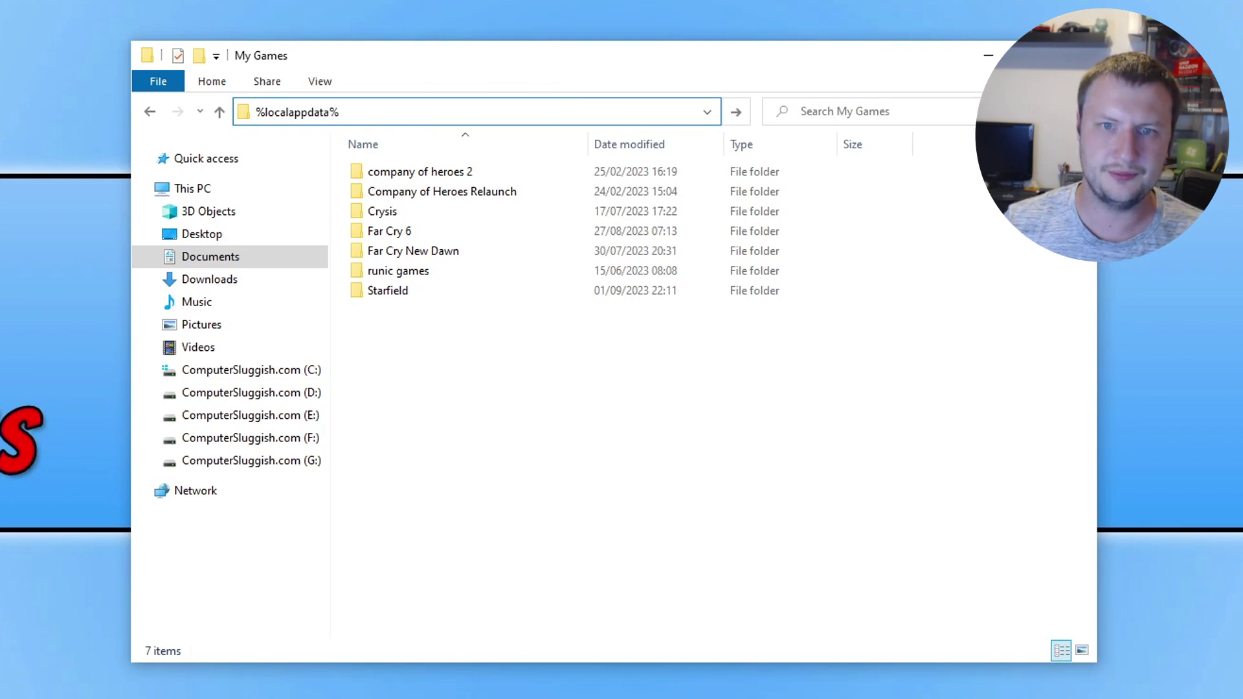
pyautogui.write('%')
pyautogui.press('Return')
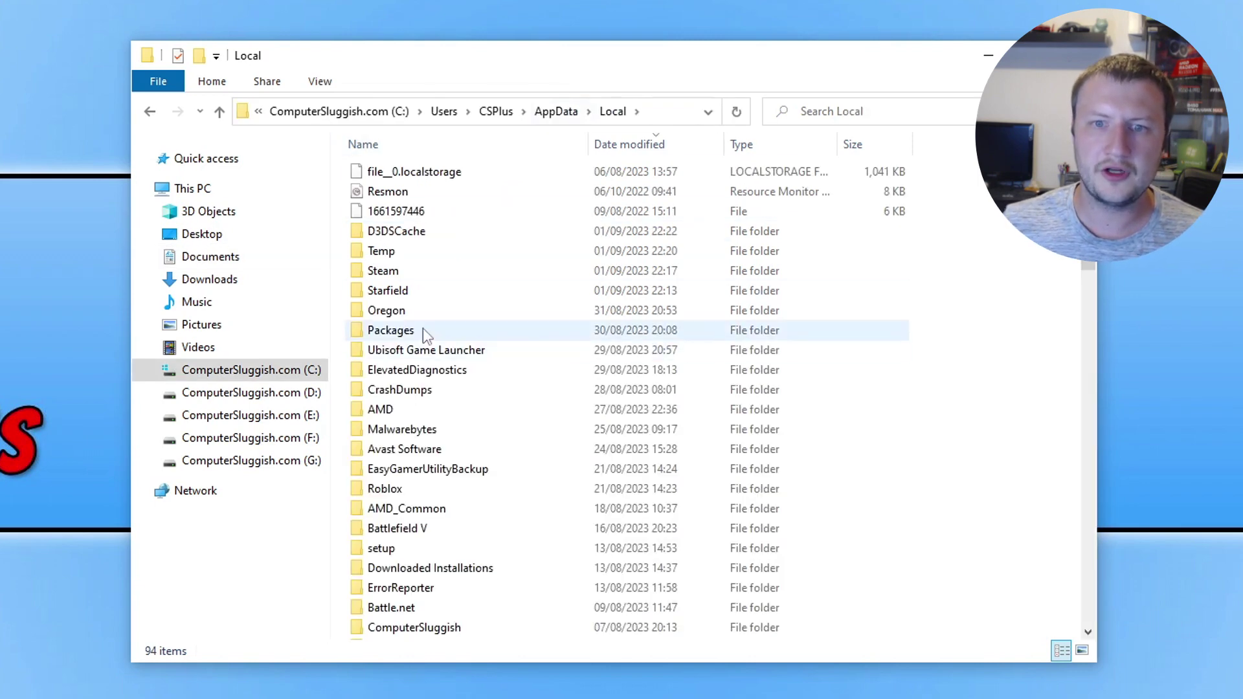
# - Rename the Starfield folder there to StarfieldCS
pyautogui.click(403, 291)
pyautogui.rightClick(404, 296)
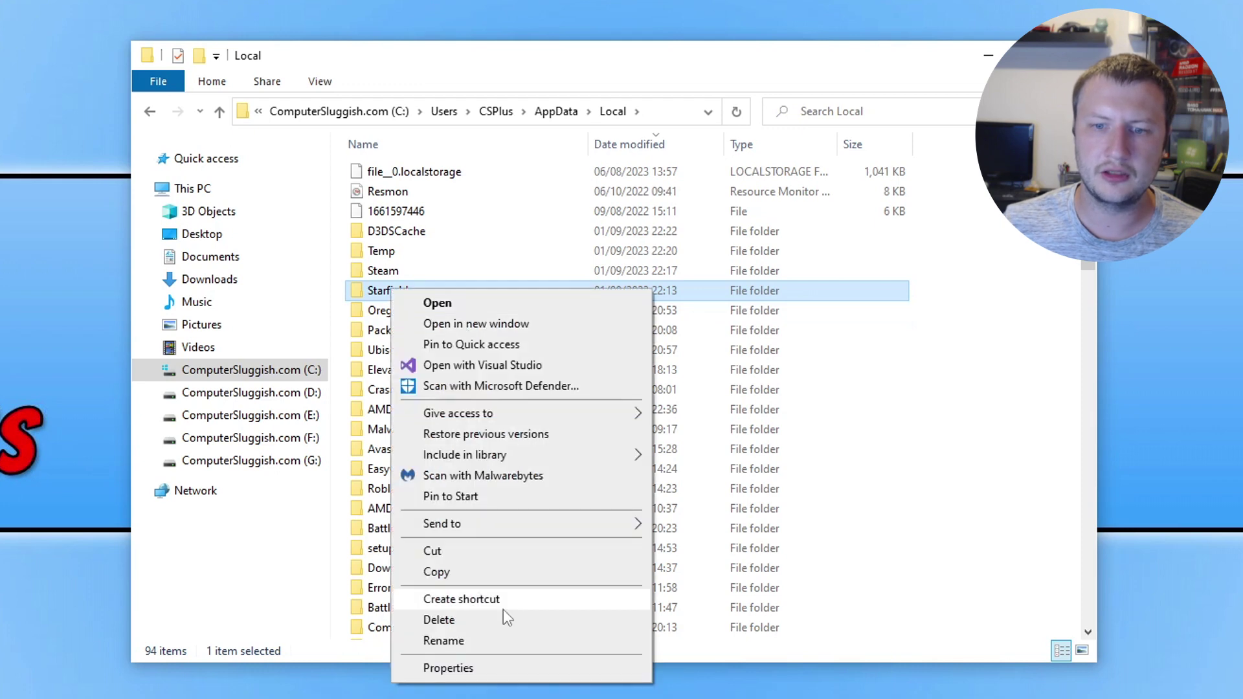
pyautogui.click(503, 641)
pyautogui.press('End')
pyautogui.write('CS')
pyautogui.click(980, 309)
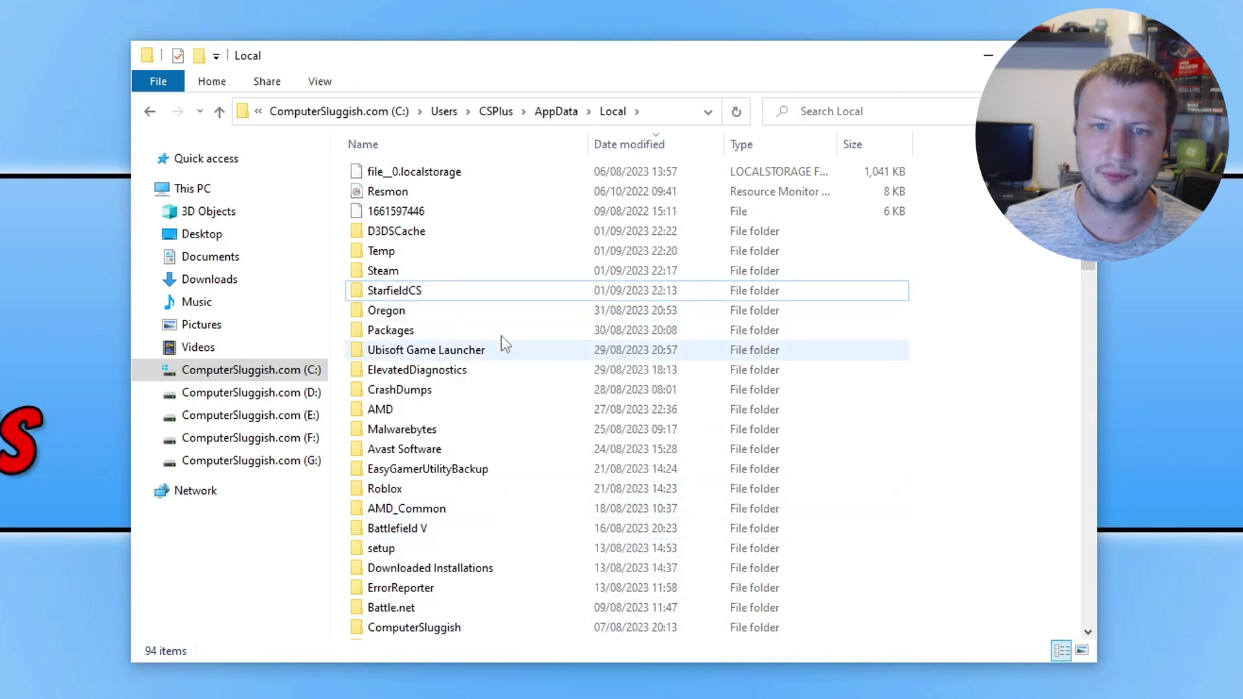
pyautogui.moveTo(466, 294)
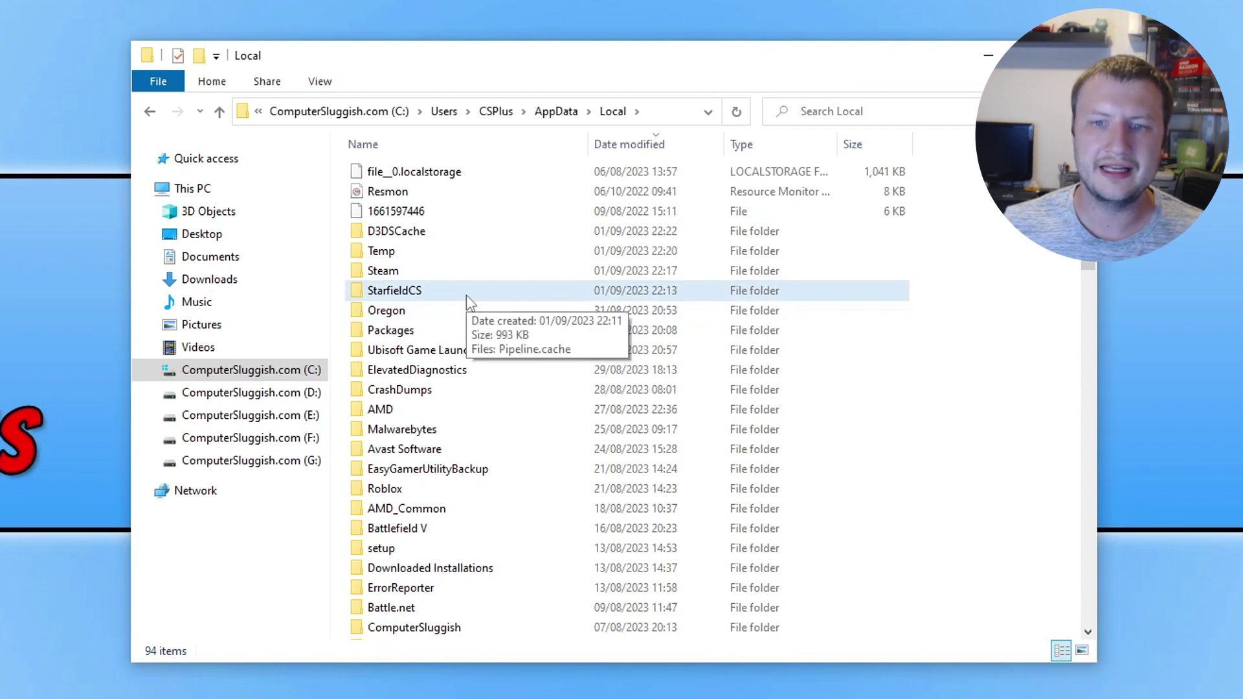